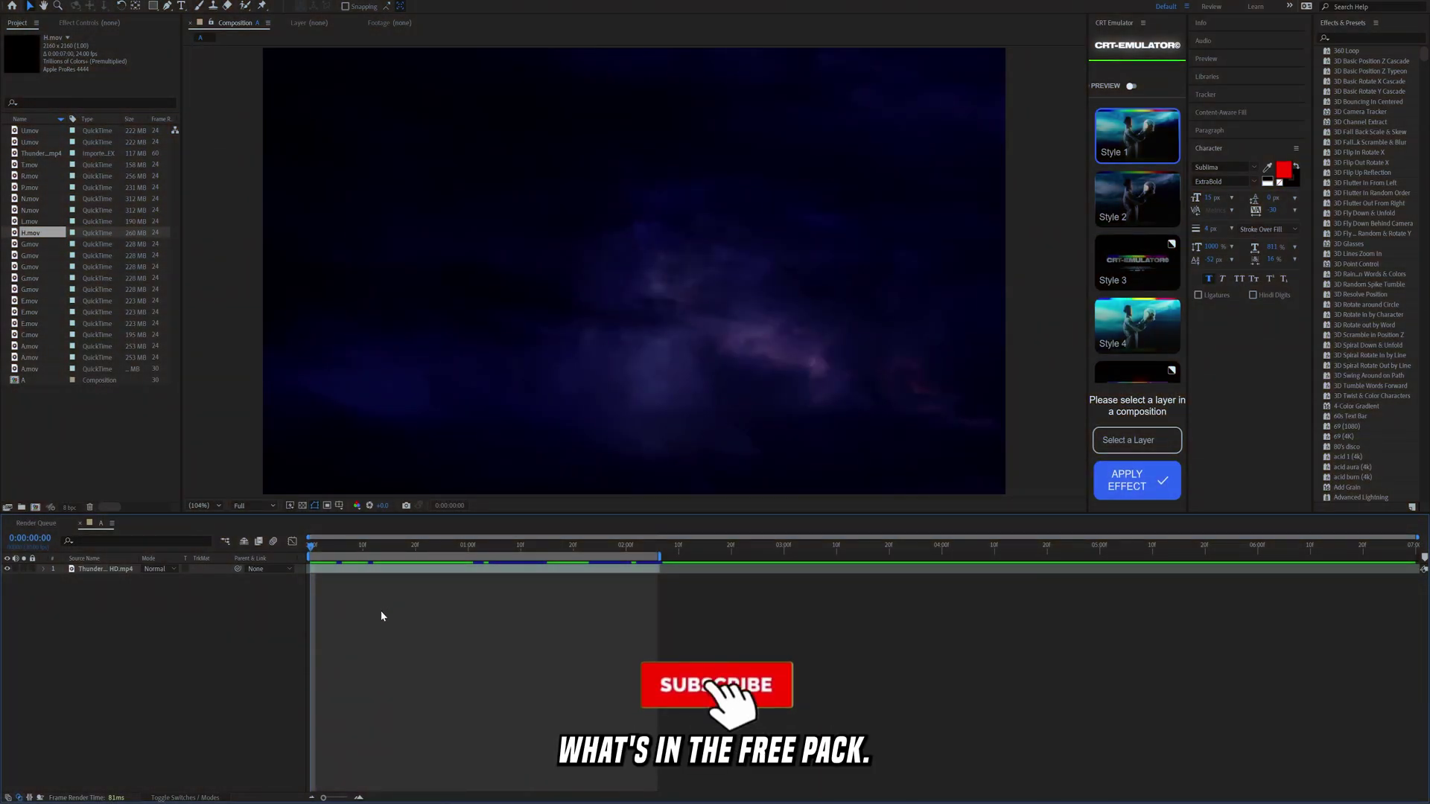
# Add the G.mov letter clip near the start of the composition, above the thunderstorm layer, and preview its animation
pyautogui.click(23, 244)
pyautogui.moveTo(235, 401); pyautogui.dragTo(319, 580)
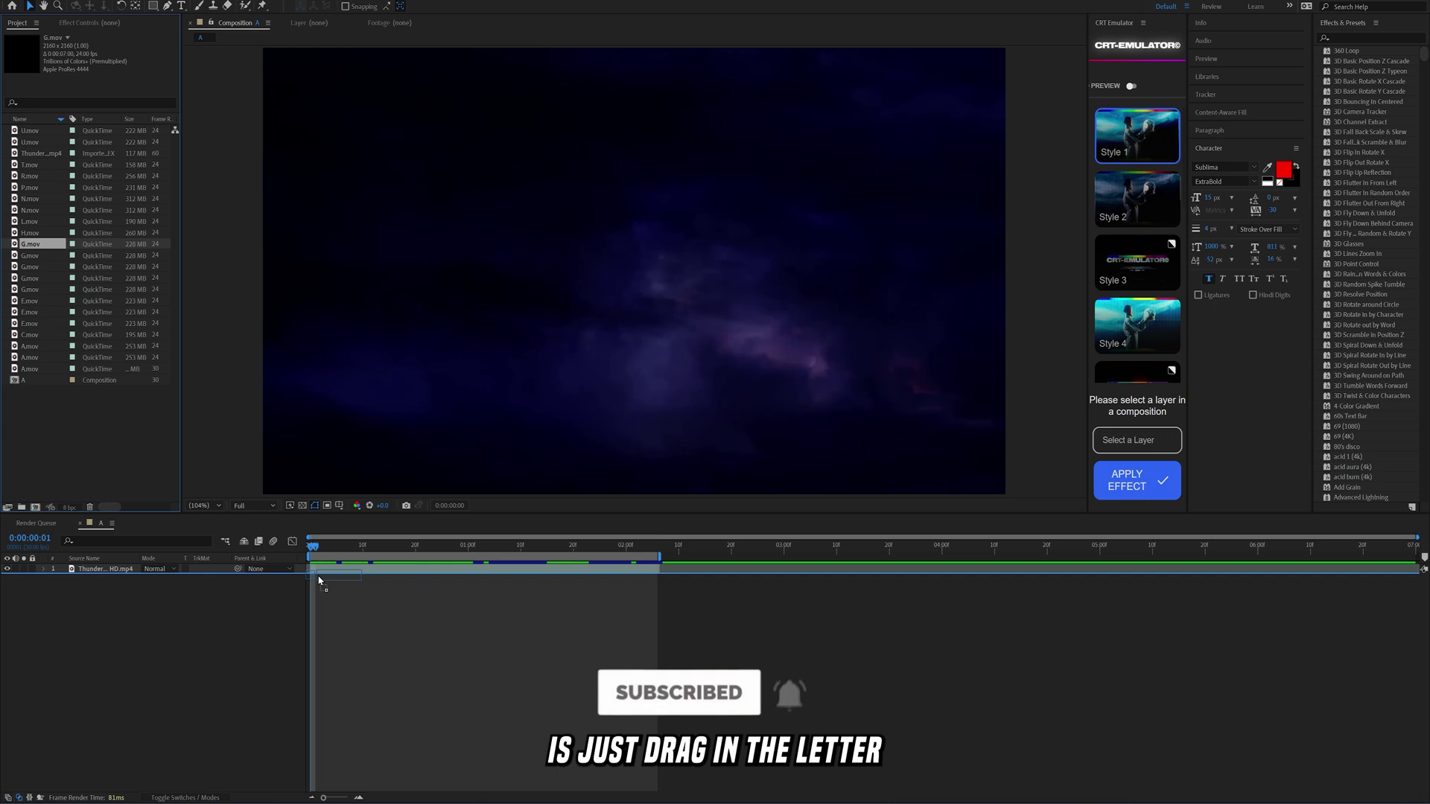
pyautogui.moveTo(319, 574); pyautogui.dragTo(321, 568)
pyautogui.moveTo(390, 549); pyautogui.dragTo(504, 562)
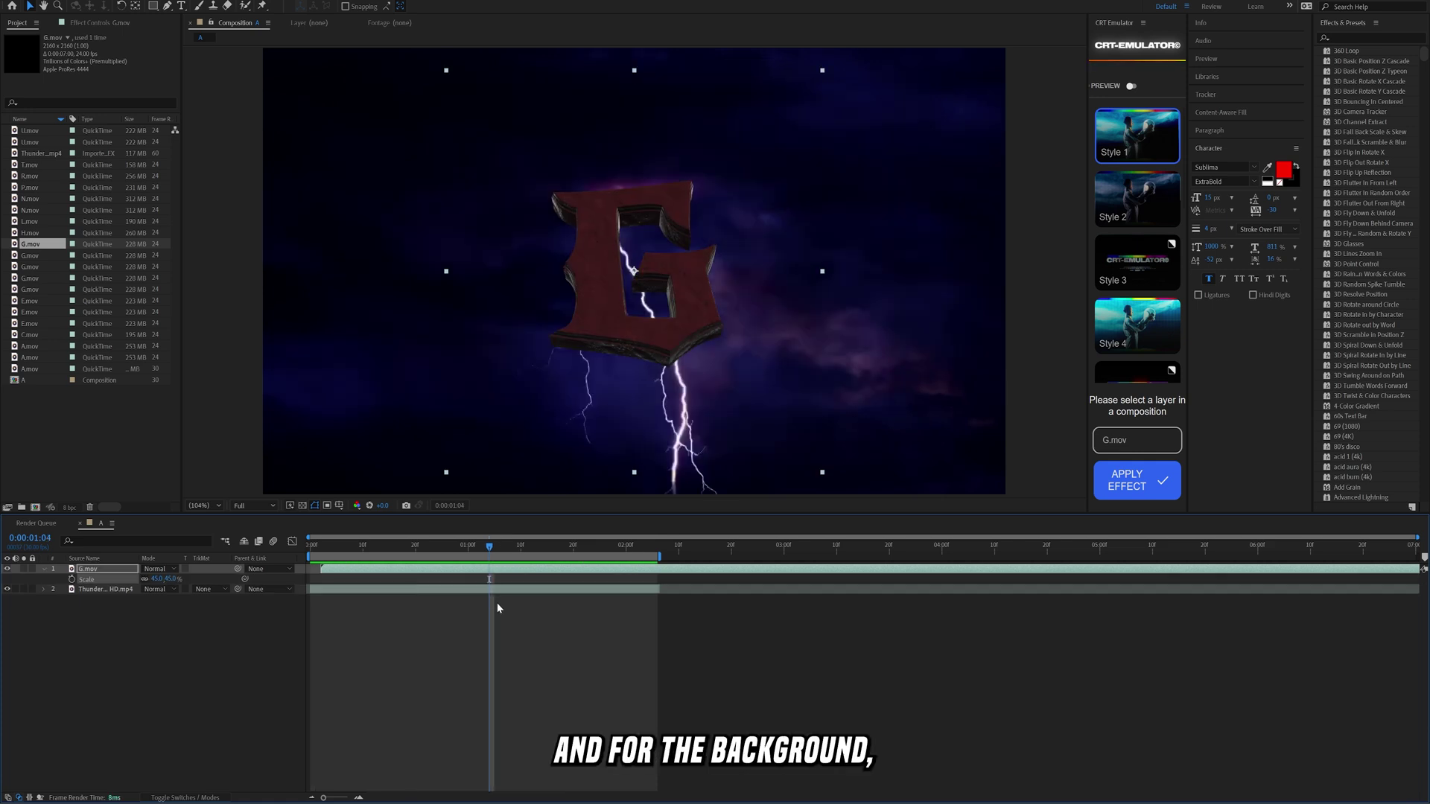
# Add the H.mov, O.mov, S.mov and T.mov letter clips above the G.mov layer
pyautogui.click(508, 591)
pyautogui.moveTo(846, 330); pyautogui.dragTo(687, 253)
pyautogui.scroll(2, 479, 274)
pyautogui.scroll(-2, 479, 274)
pyautogui.moveTo(477, 273); pyautogui.dragTo(593, 259)
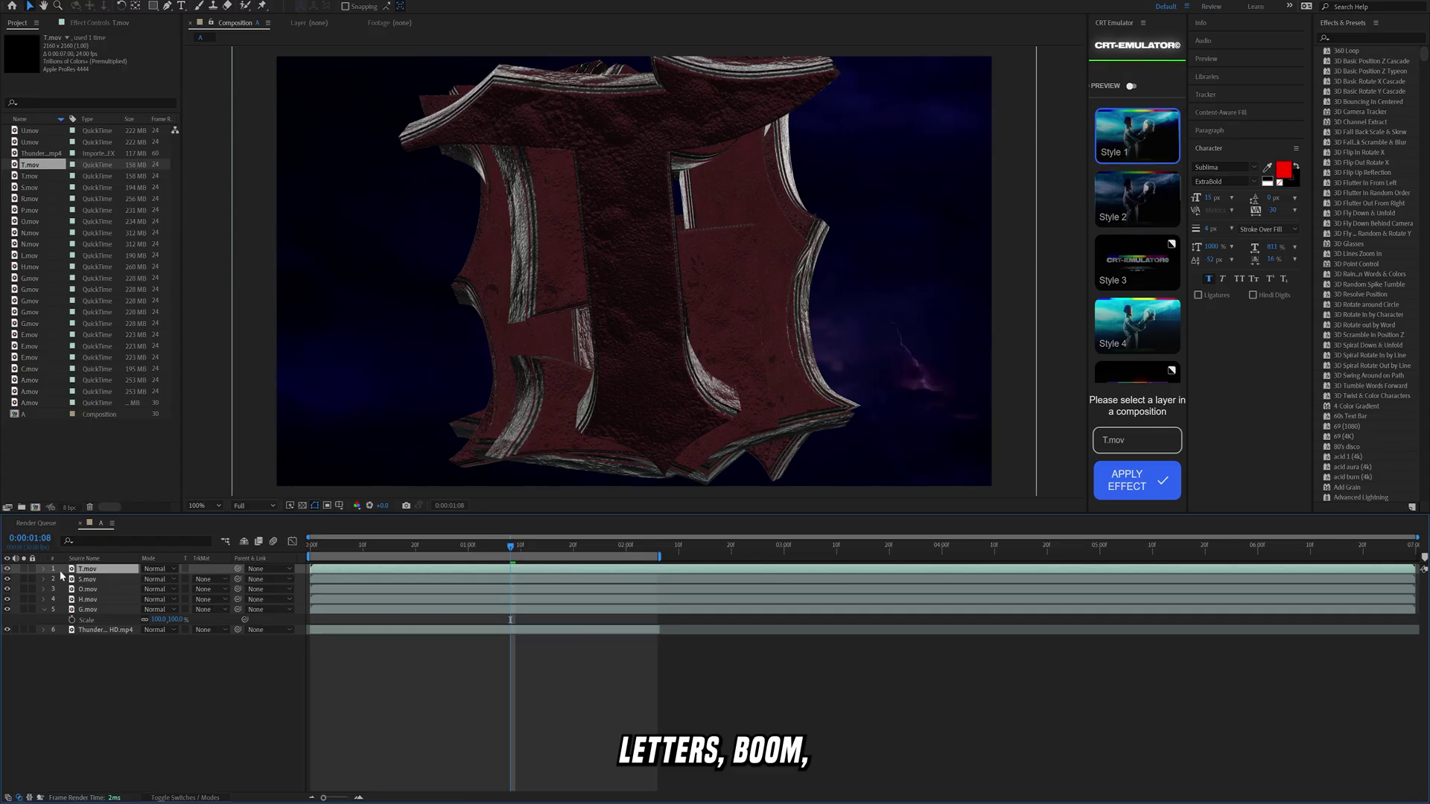
# Reveal the Scale property of all five letter layers and reduce them to 27%
pyautogui.moveTo(62, 575); pyautogui.dragTo(72, 619)
pyautogui.press('s')
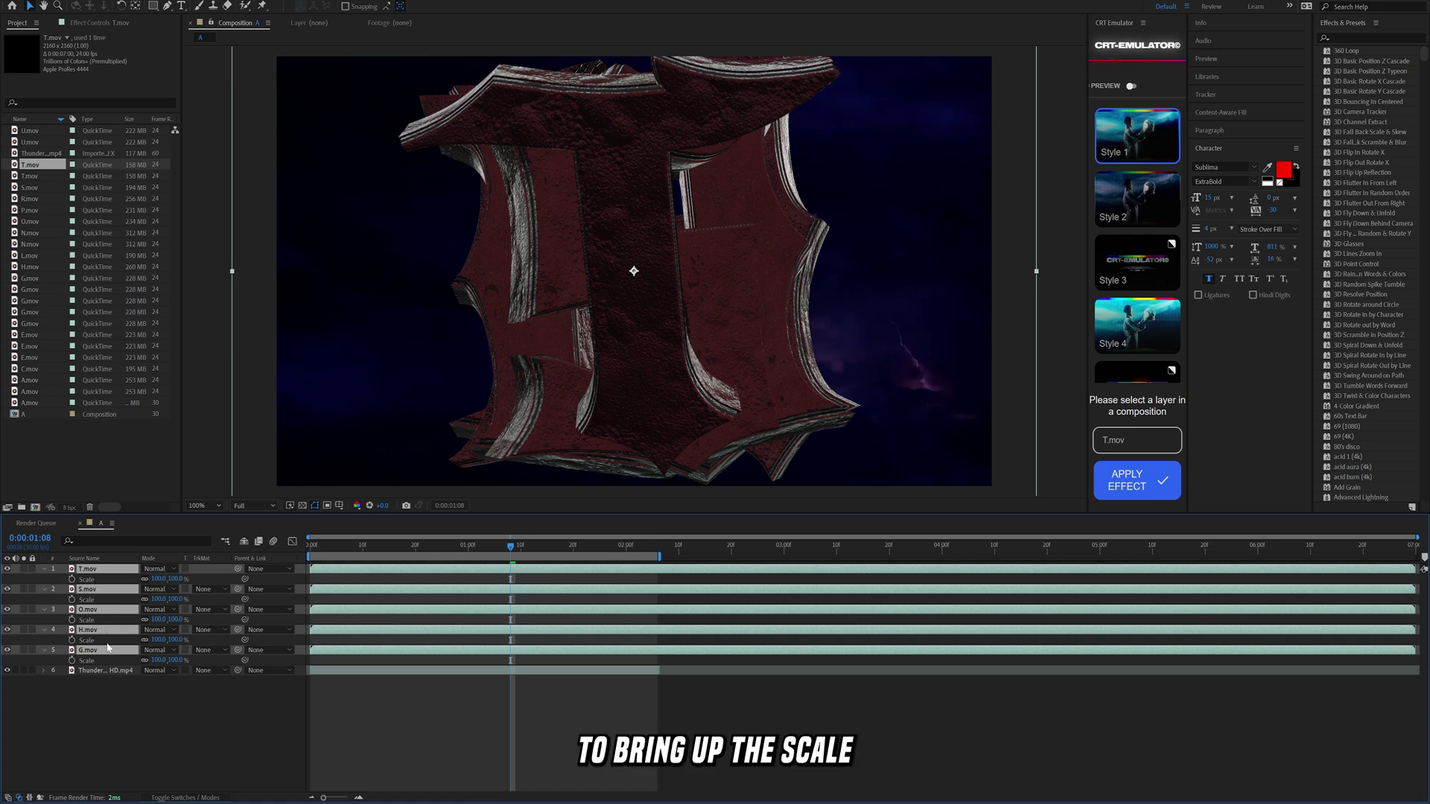
pyautogui.moveTo(160, 579)
pyautogui.mouseDown()
pyautogui.moveTo(139, 580)
pyautogui.moveTo(171, 580)
pyautogui.mouseUp()
# Move the letters side by side across the frame so that they spell GHOST
pyautogui.click(487, 680)
pyautogui.click(491, 650)
pyautogui.moveTo(610, 297); pyautogui.dragTo(379, 296)
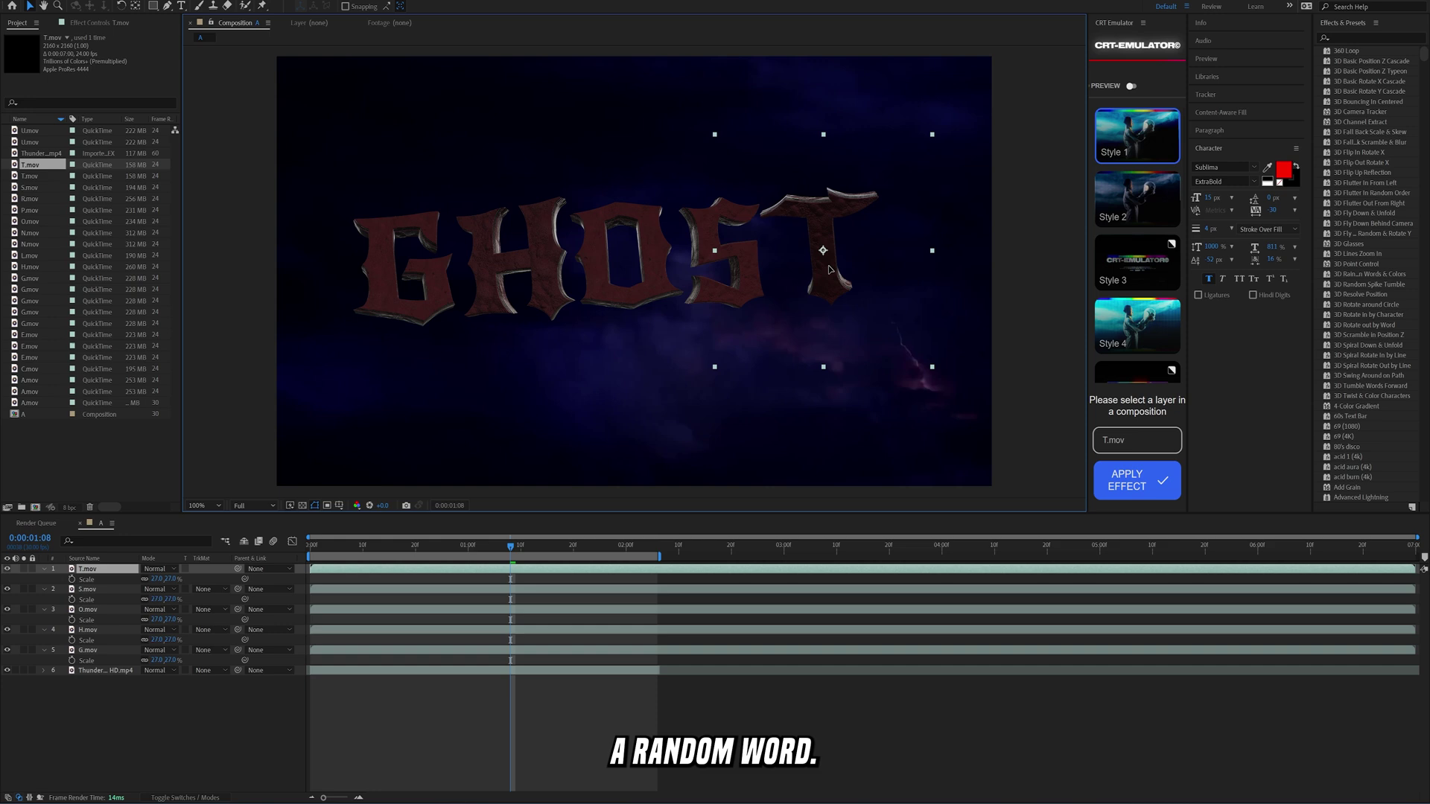
# Play the GHOST letter animation from the beginning of the composition and check a later frame
pyautogui.moveTo(494, 548); pyautogui.dragTo(309, 549)
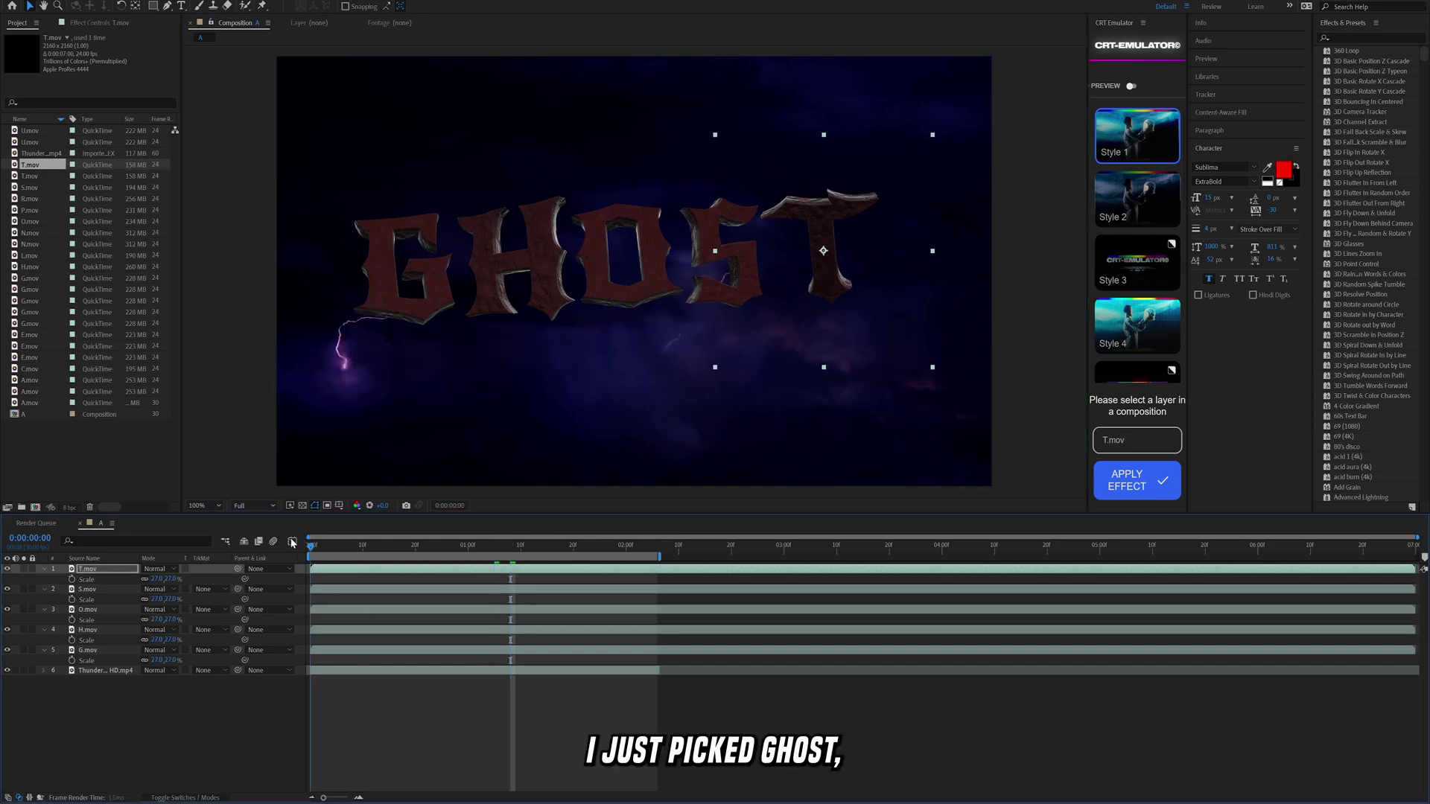
pyautogui.click(477, 719)
pyautogui.press('space')
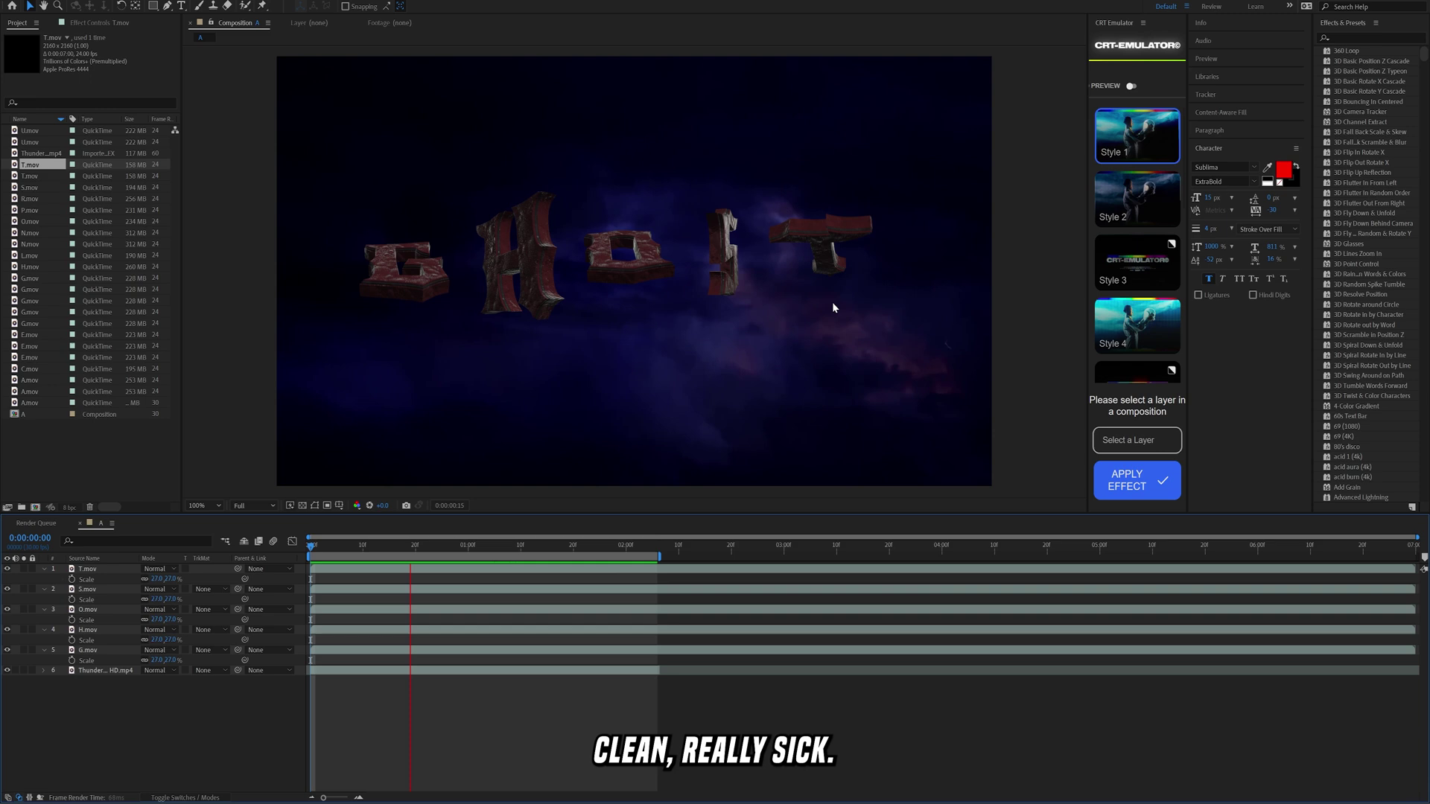
pyautogui.moveTo(531, 548)
pyautogui.mouseDown()
pyautogui.moveTo(347, 547)
pyautogui.moveTo(526, 550)
pyautogui.mouseUp()
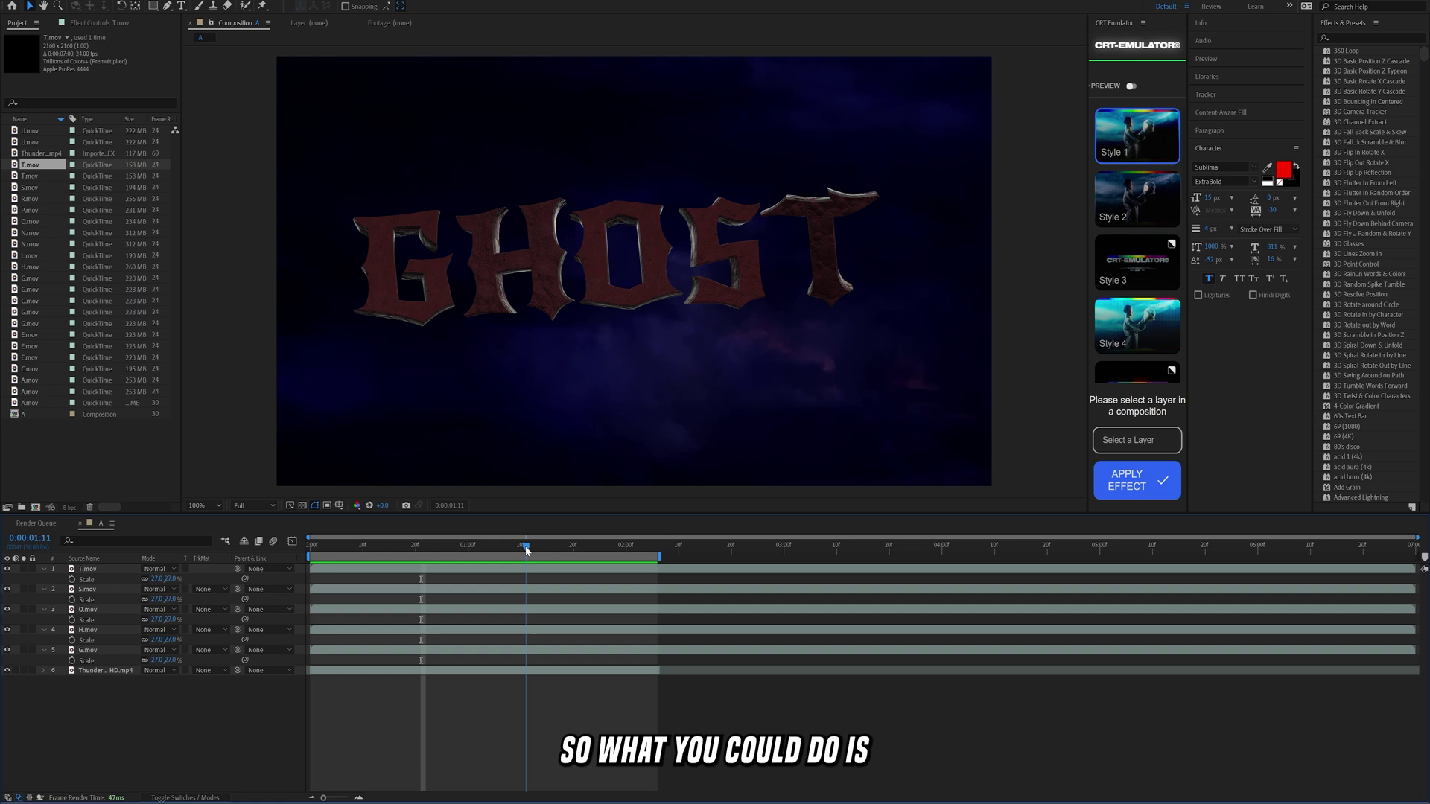
# Time-stretch the O.mov layer with a stretch factor of 60%
pyautogui.click(93, 609)
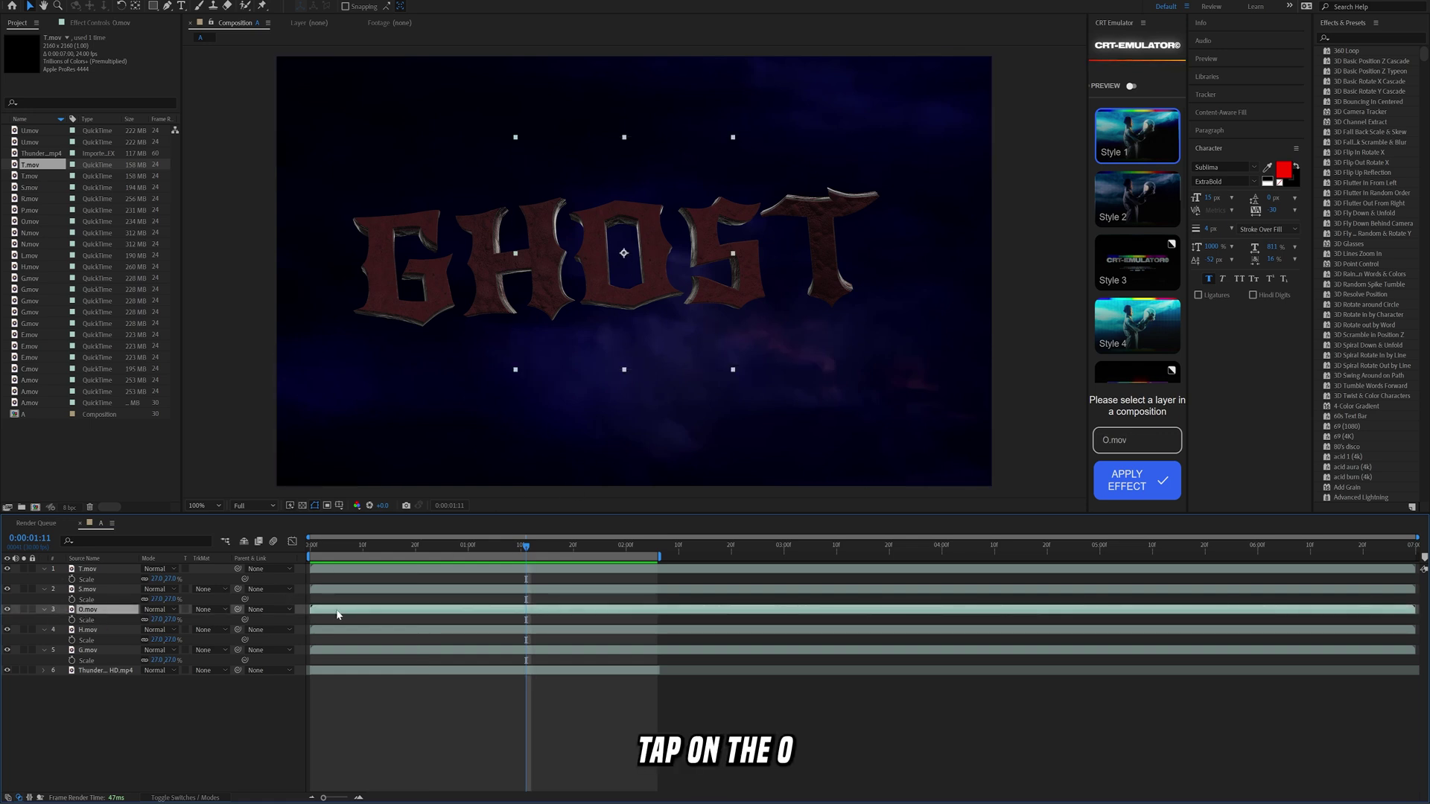
pyautogui.rightClick(425, 613)
pyautogui.moveTo(471, 305)
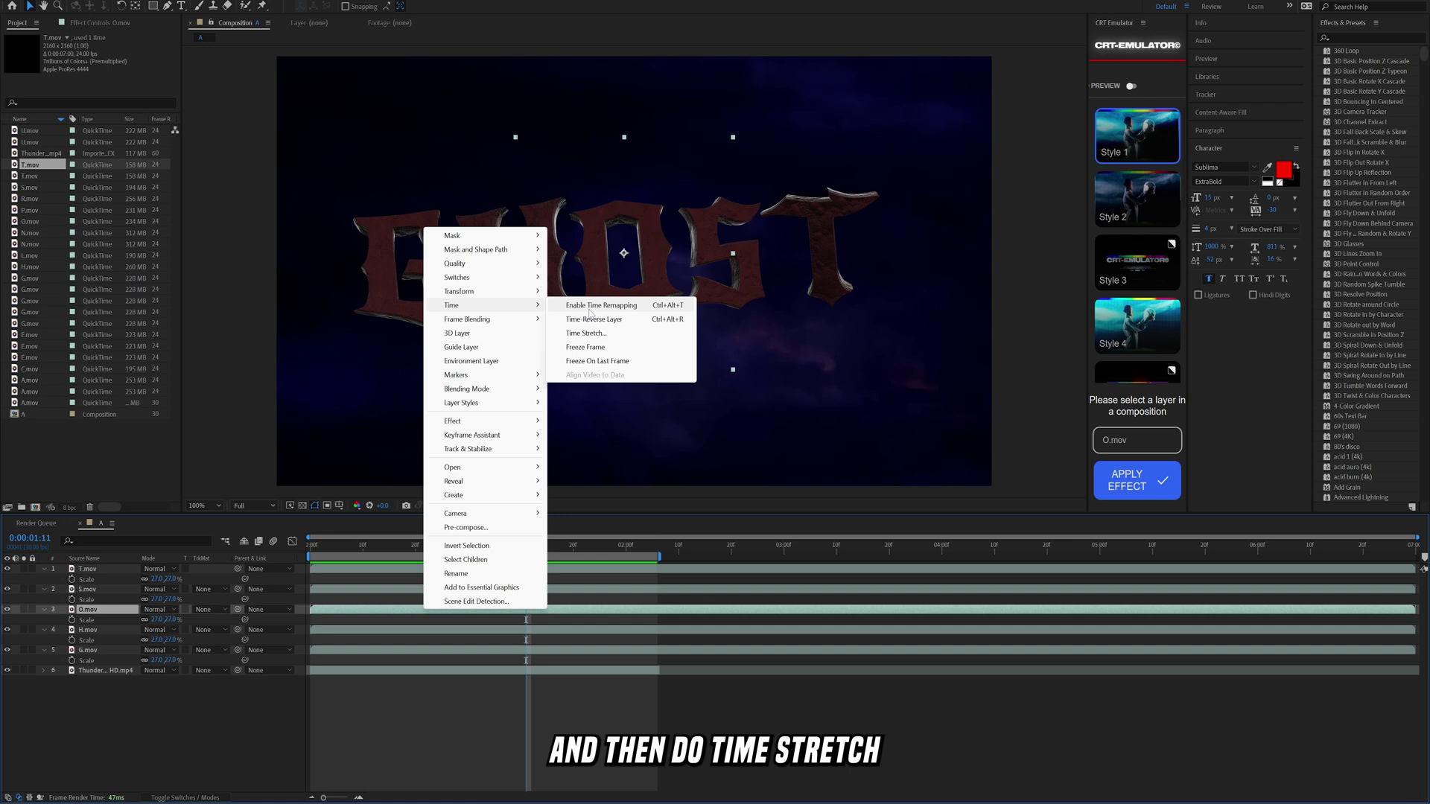
pyautogui.click(593, 335)
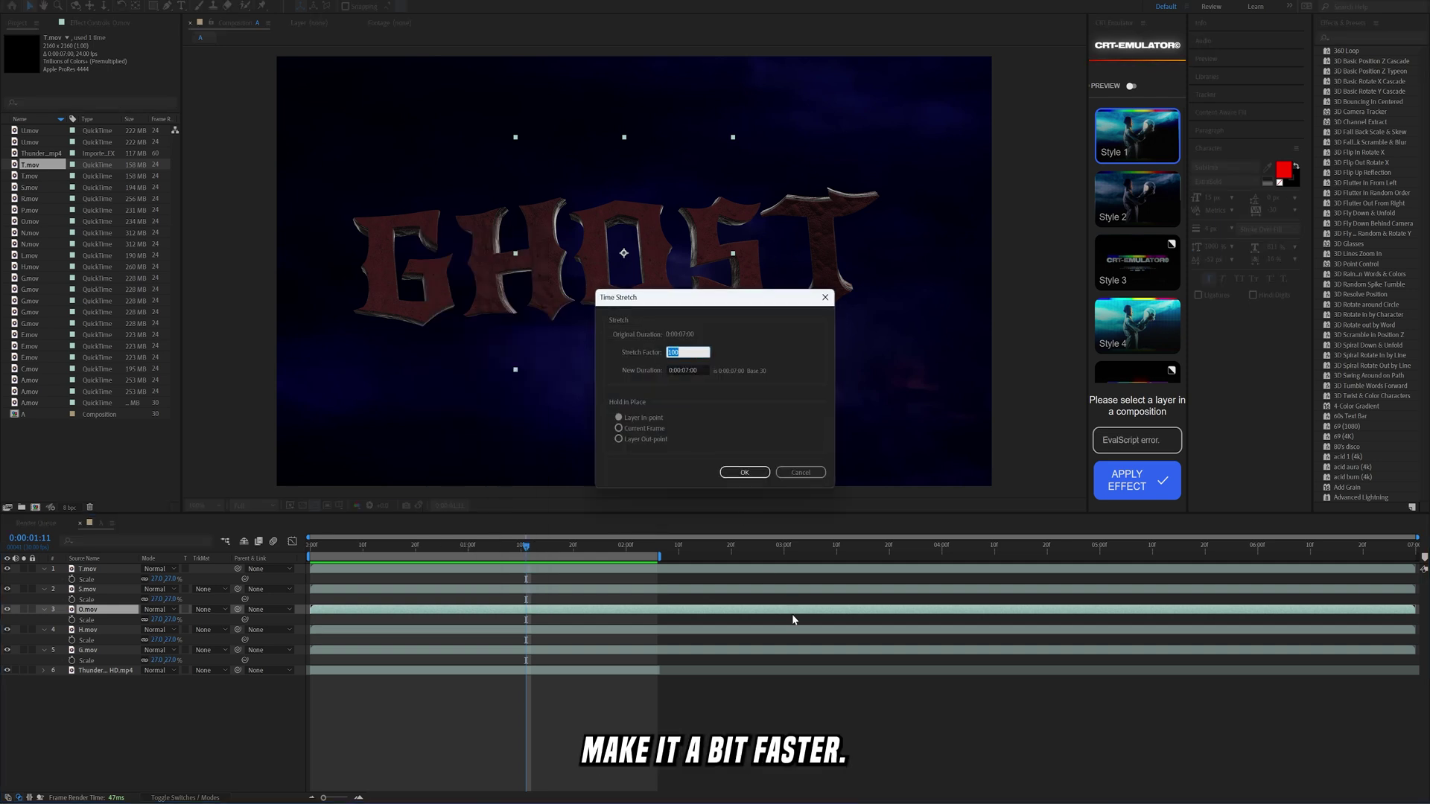
pyautogui.write('60')
pyautogui.press('Return')
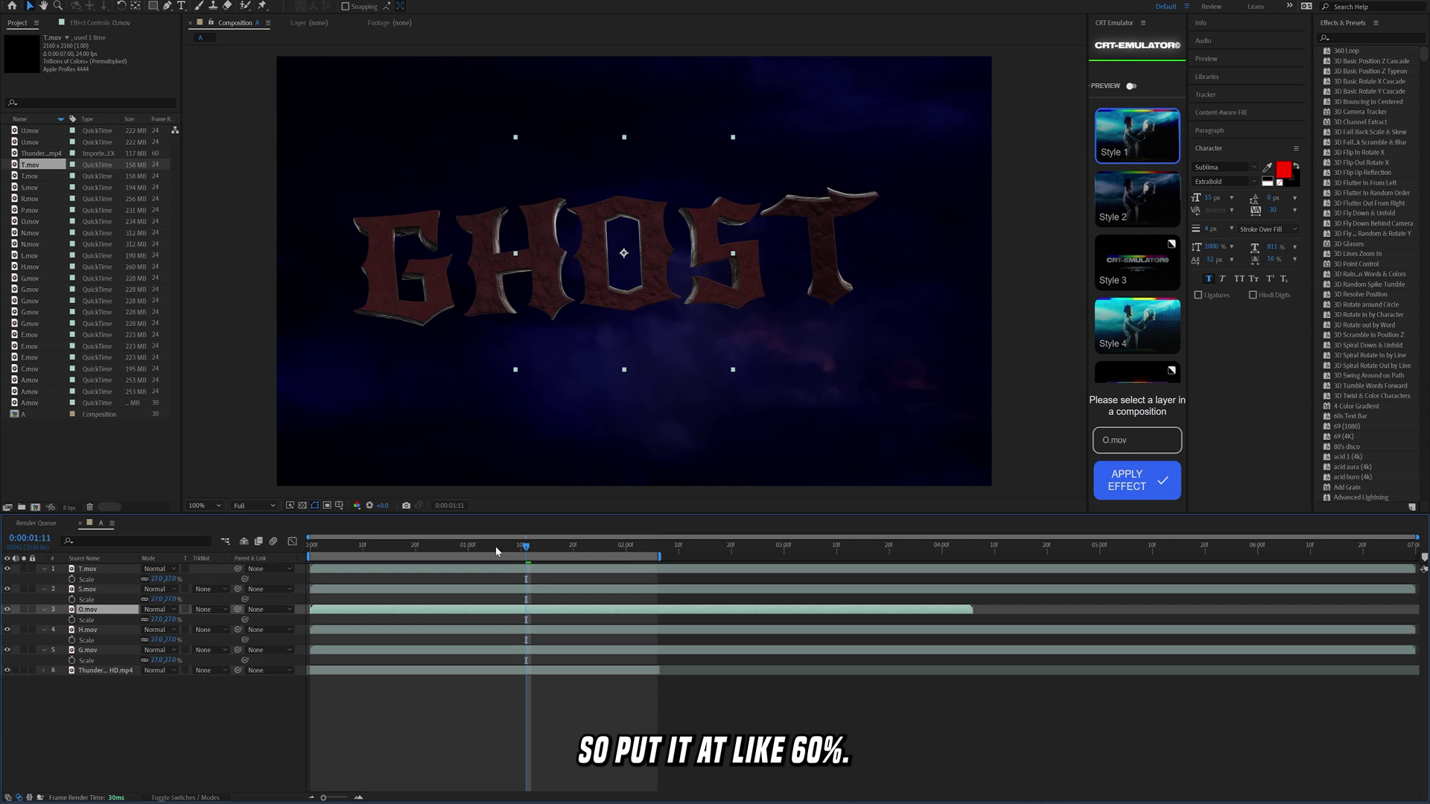
# Play the composition from the start to check the faster O against the other letters
pyautogui.press('Home')
pyautogui.press('space')
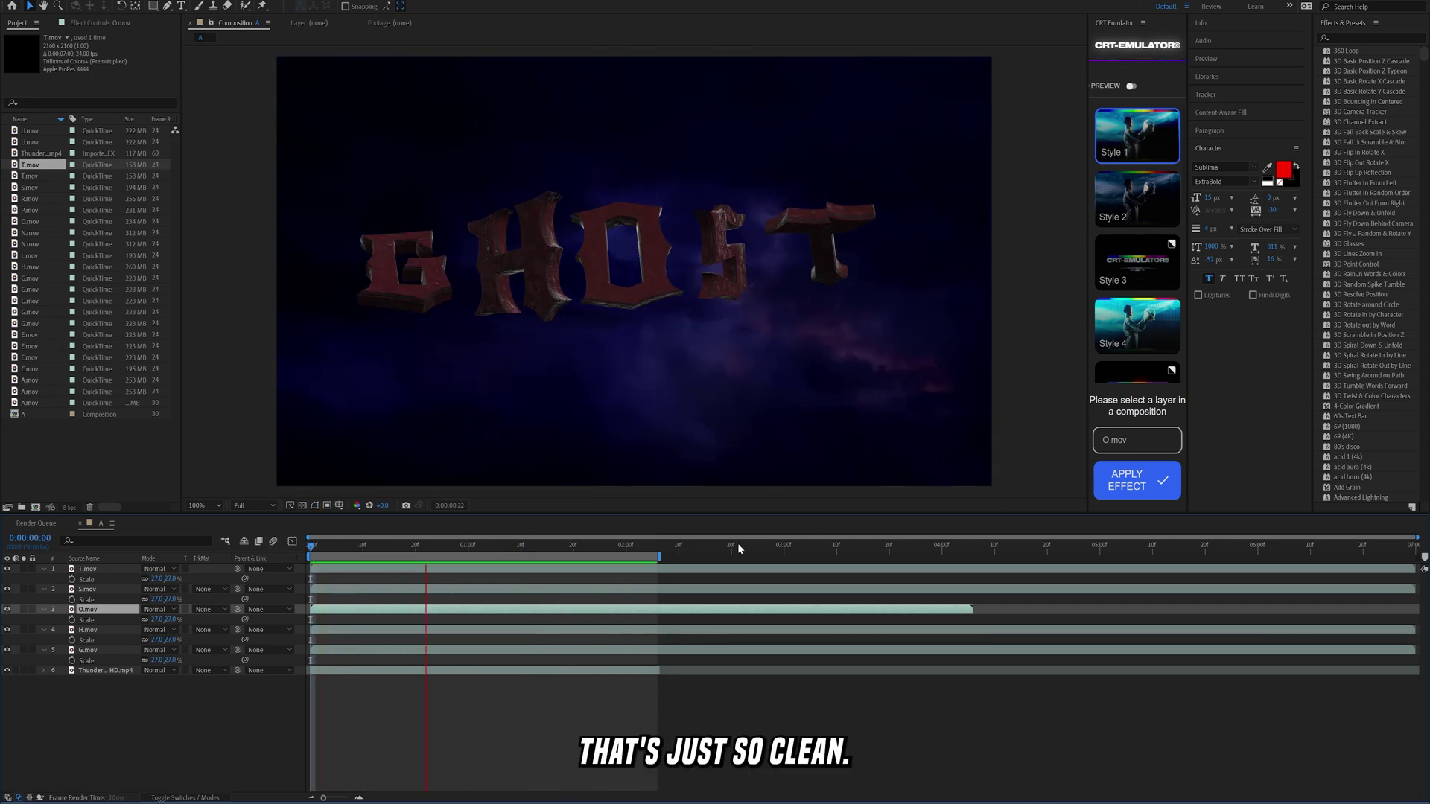
pyautogui.press('space')
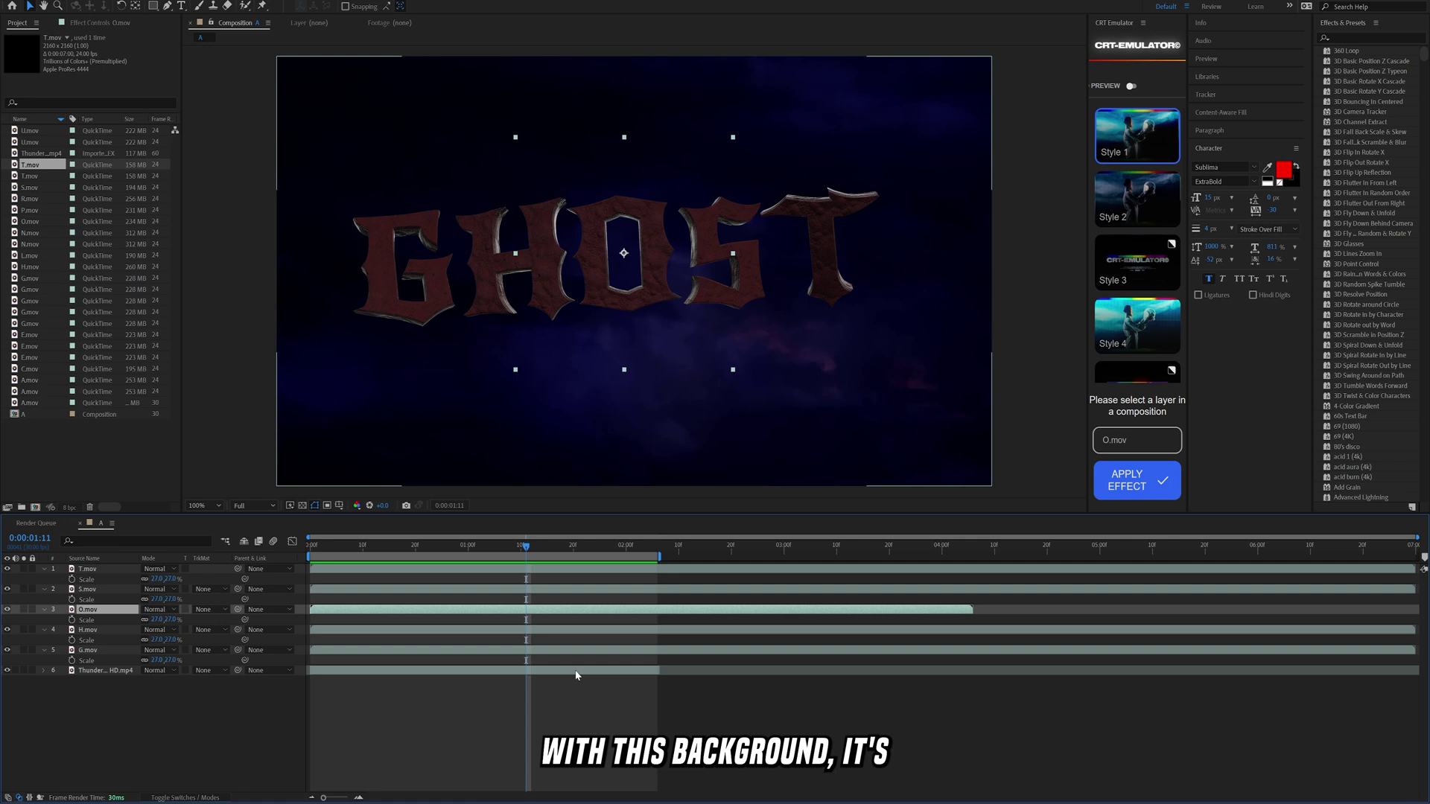
# Apply the Tritone effect to the thunderstorm background layer
pyautogui.click(766, 386)
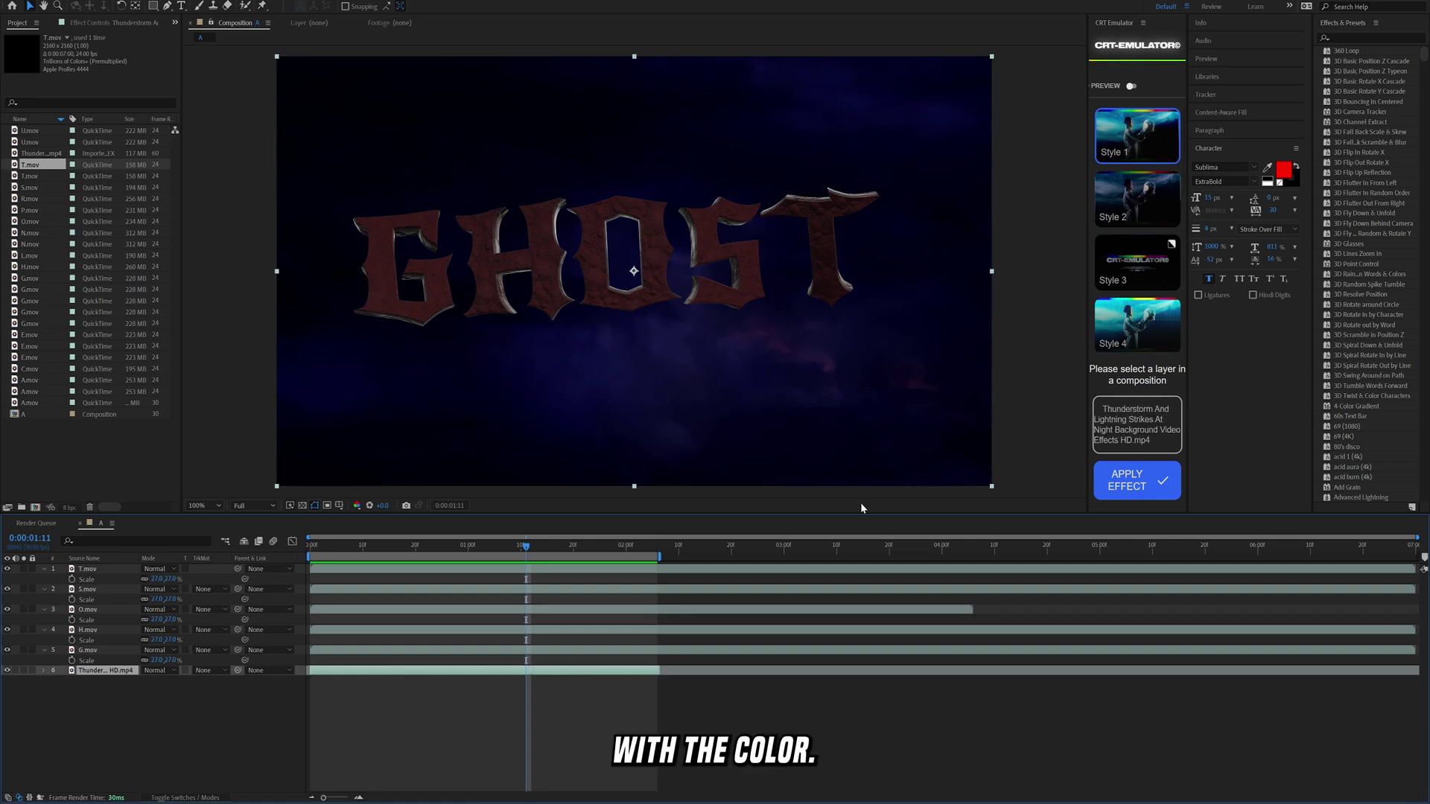
pyautogui.hotkey('ctrl', 'space')
pyautogui.write('tritone')
pyautogui.press('Return')
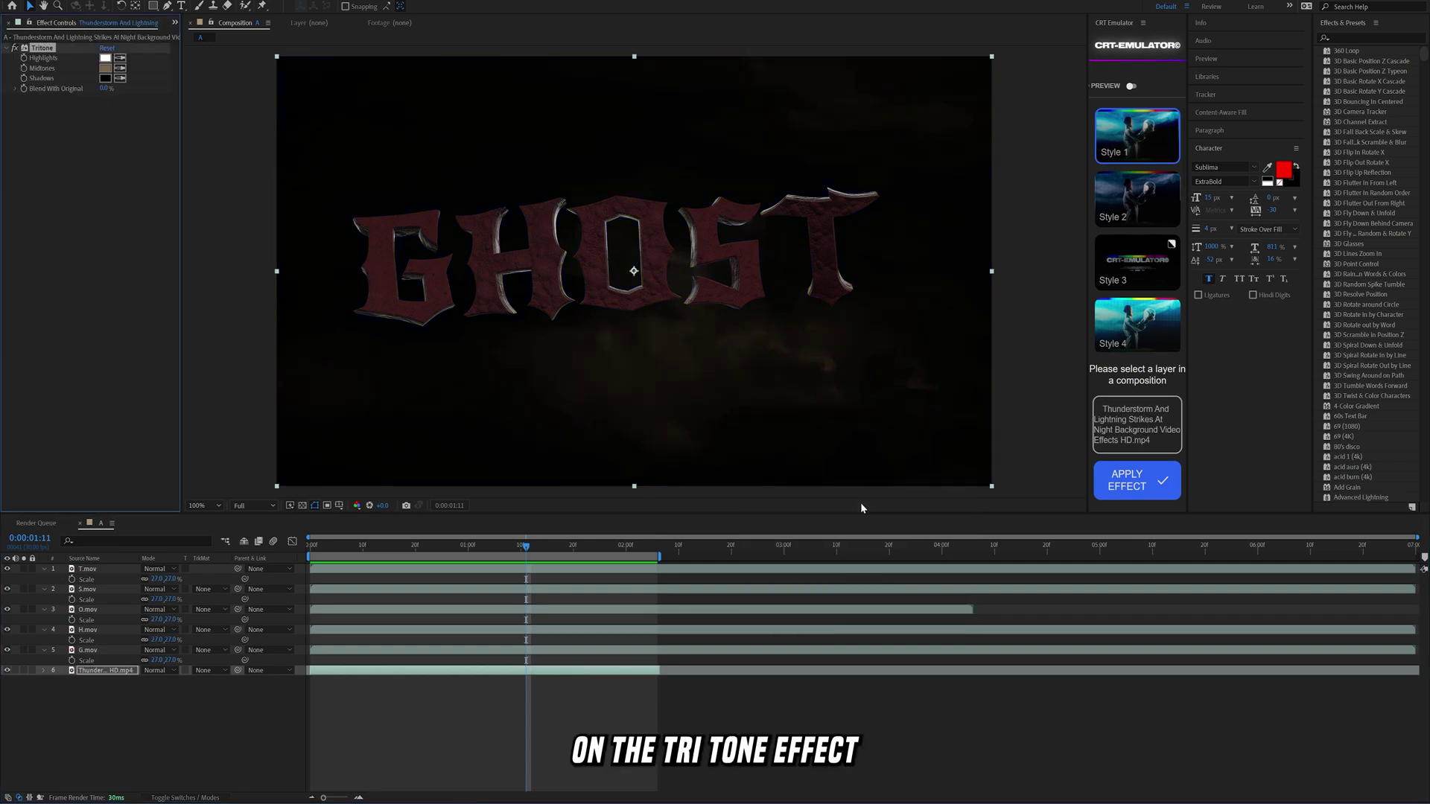
# Set the background's Tritone midtones to a red colour and scrub through the result
pyautogui.click(106, 68)
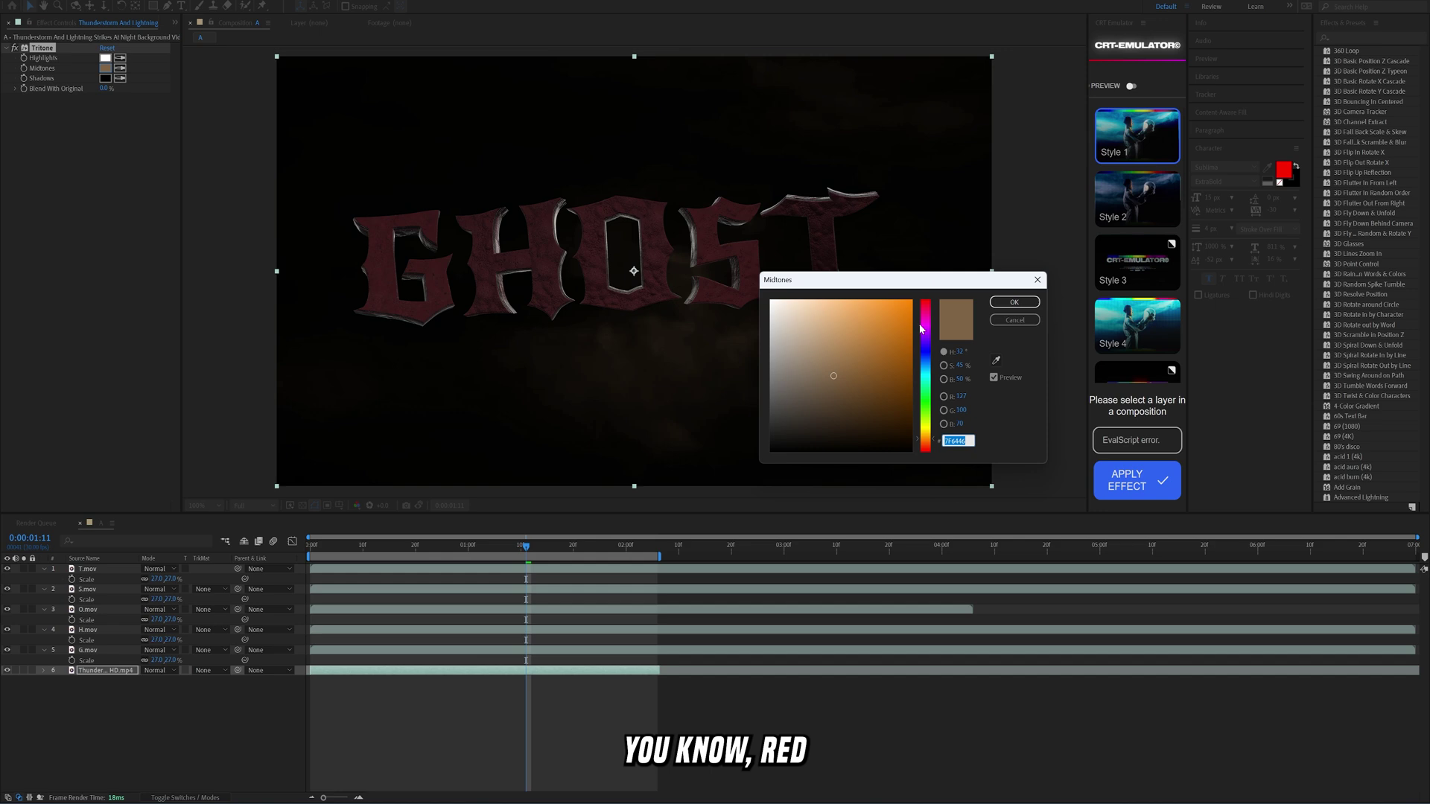
pyautogui.moveTo(924, 326); pyautogui.dragTo(925, 298)
pyautogui.click(1014, 301)
pyautogui.moveTo(435, 545); pyautogui.dragTo(589, 547)
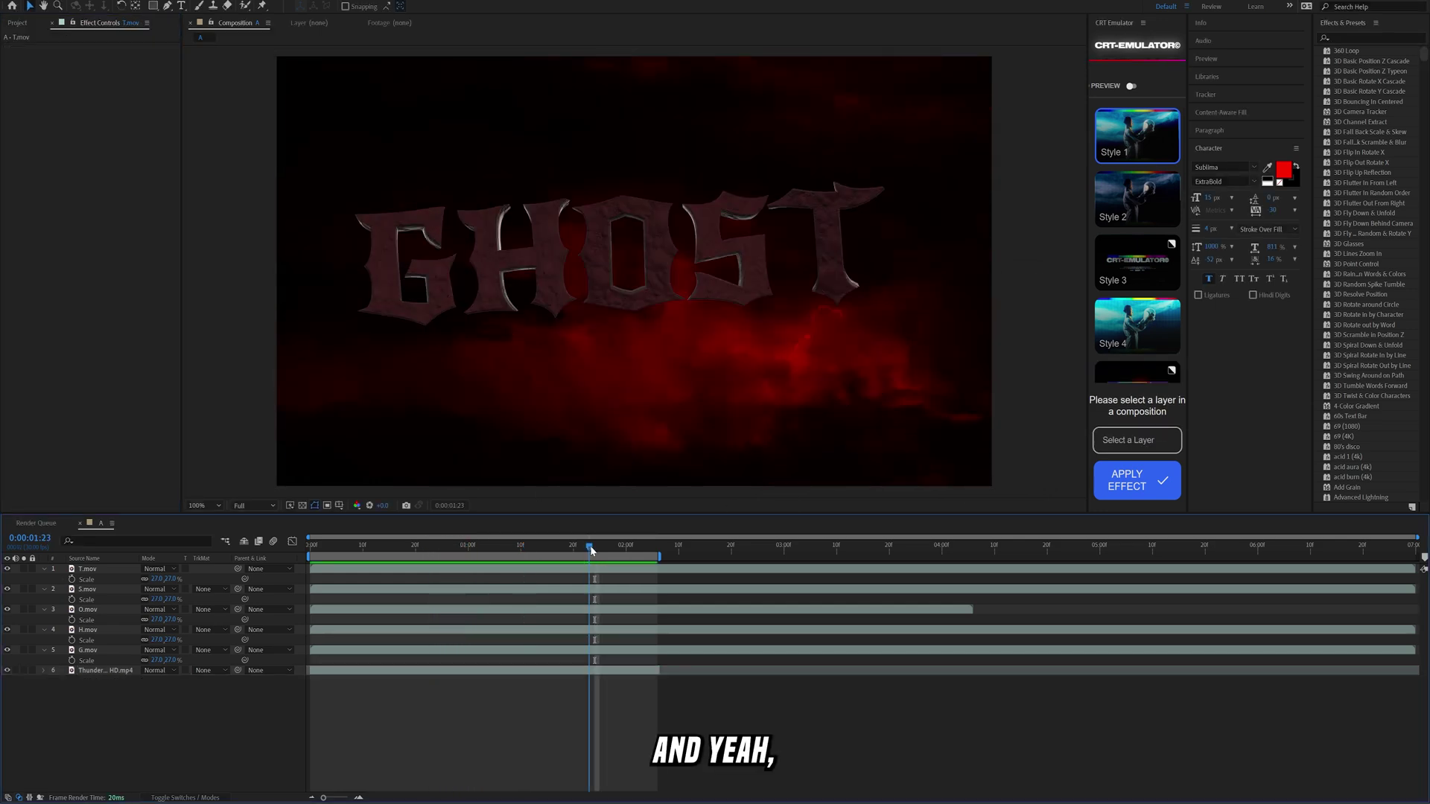
# Pre-compose the five letter layers as Pre-comp 1, moving all attributes into the new composition
pyautogui.click(634, 299)
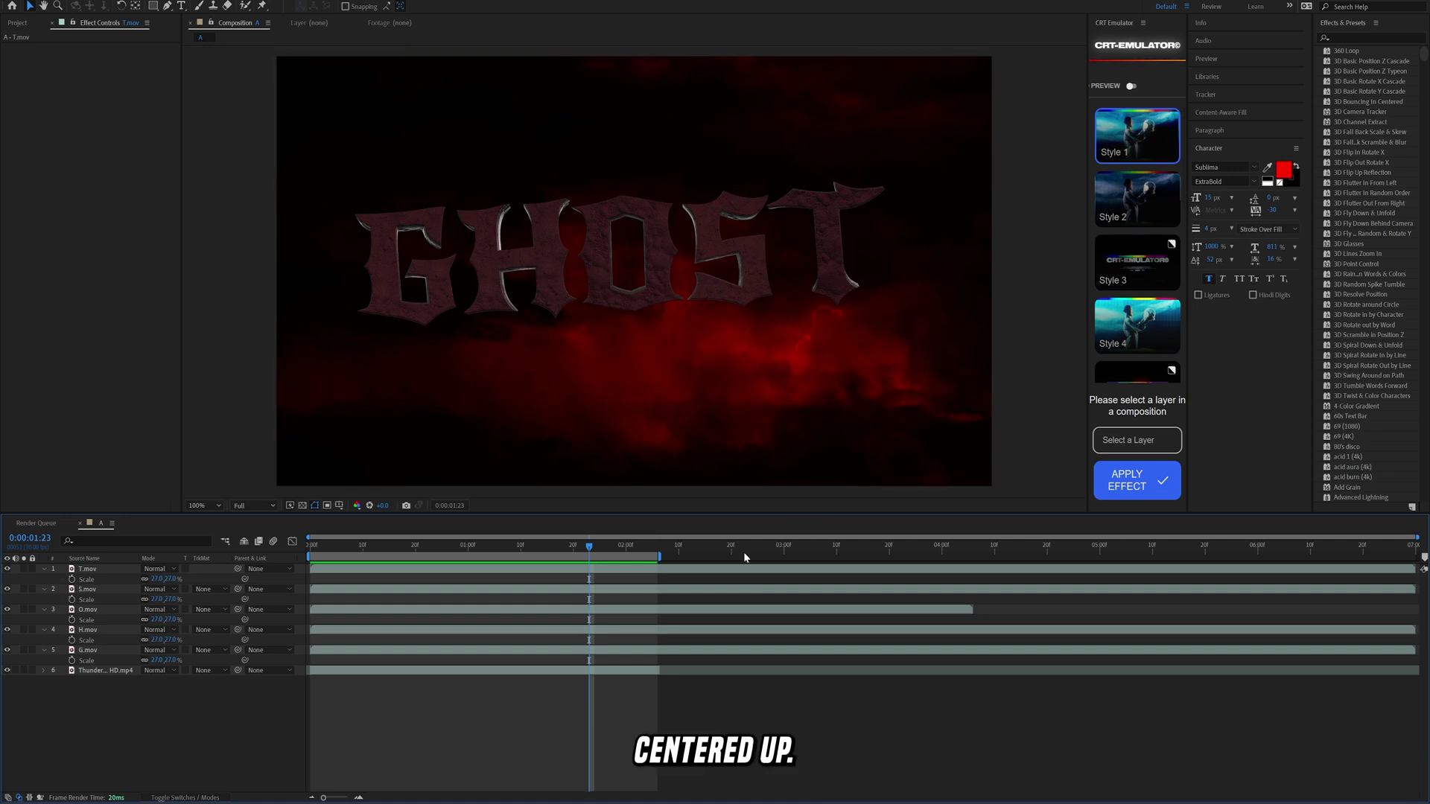
pyautogui.click(689, 570)
pyautogui.moveTo(60, 569); pyautogui.dragTo(72, 652)
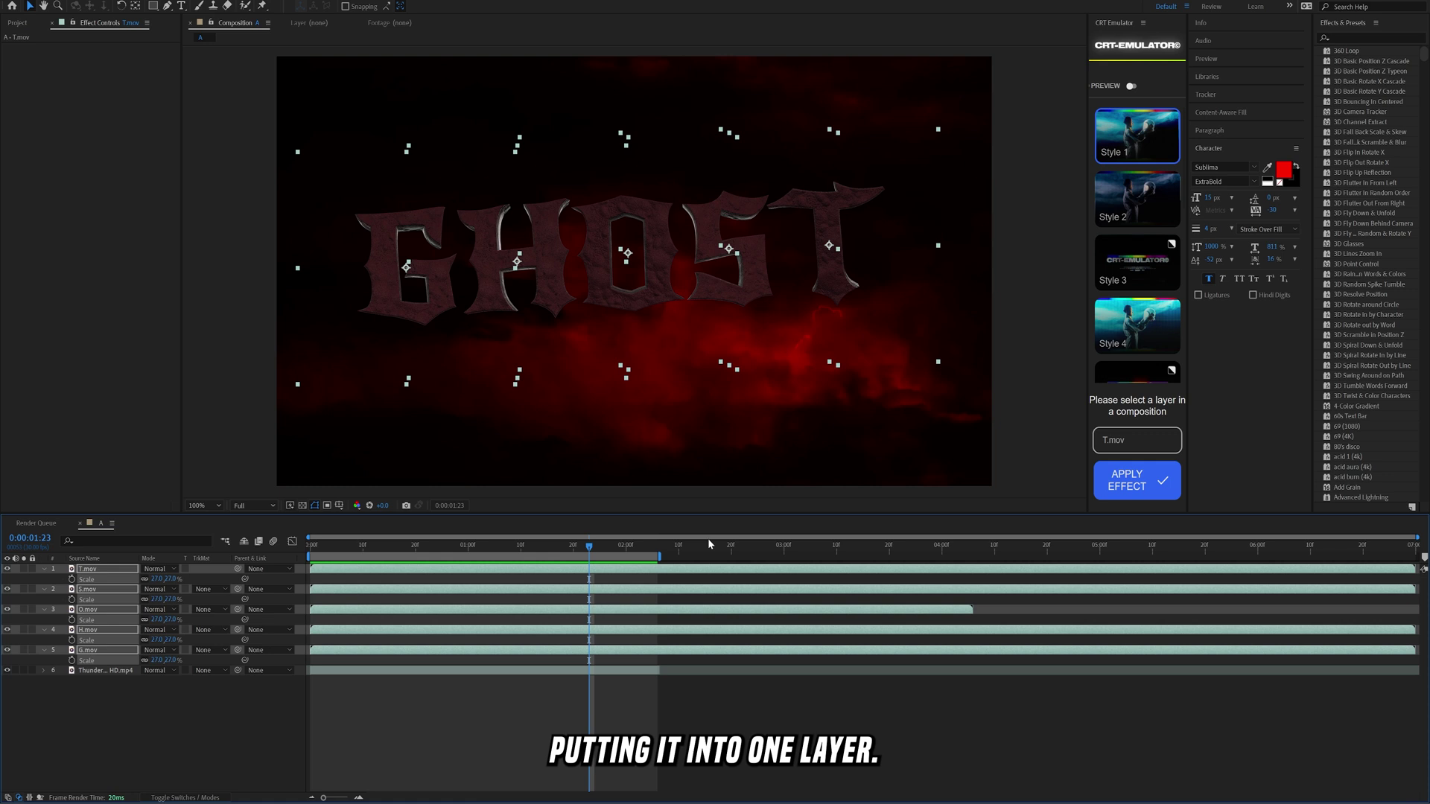
pyautogui.hotkey('ctrl', 'shift', 'c')
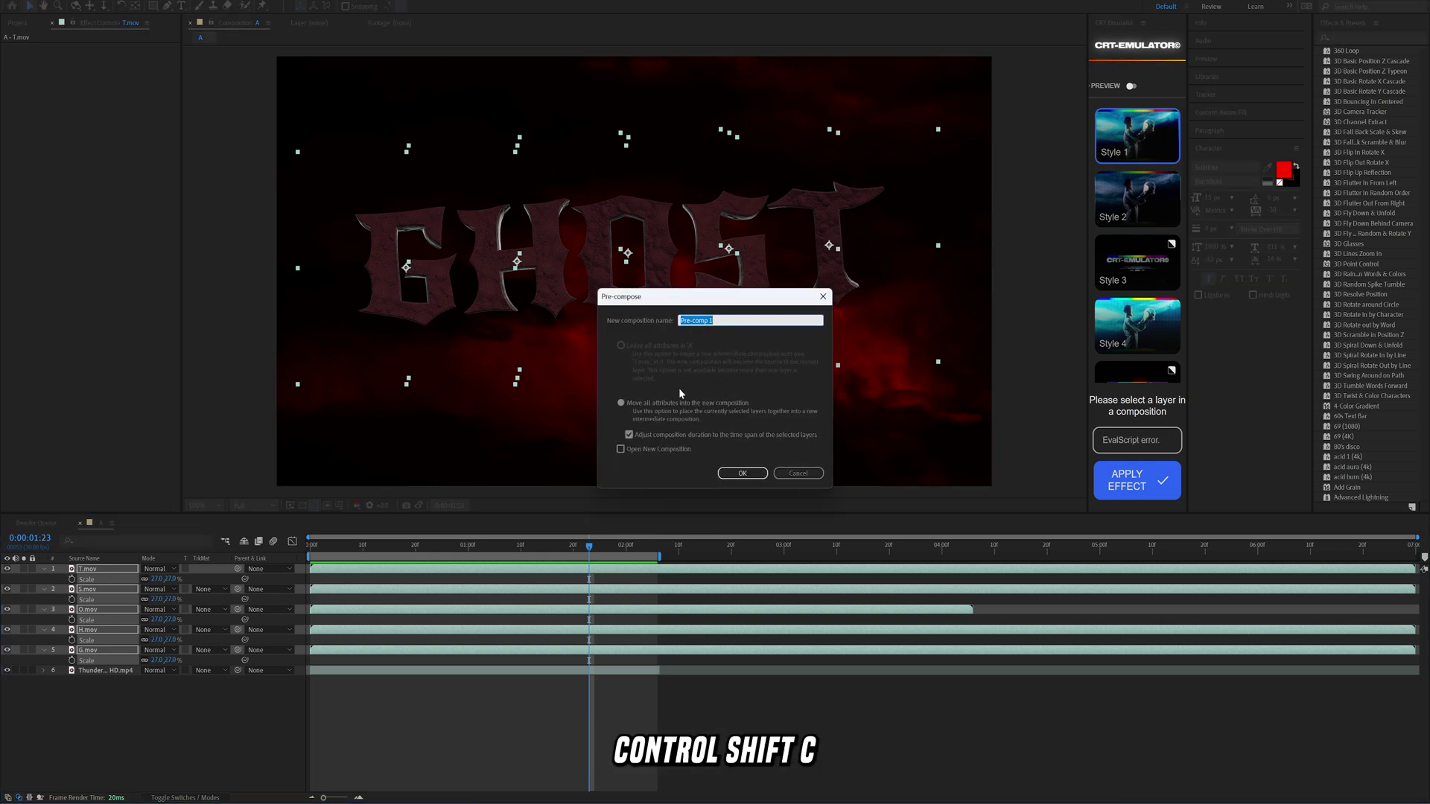
pyautogui.click(743, 473)
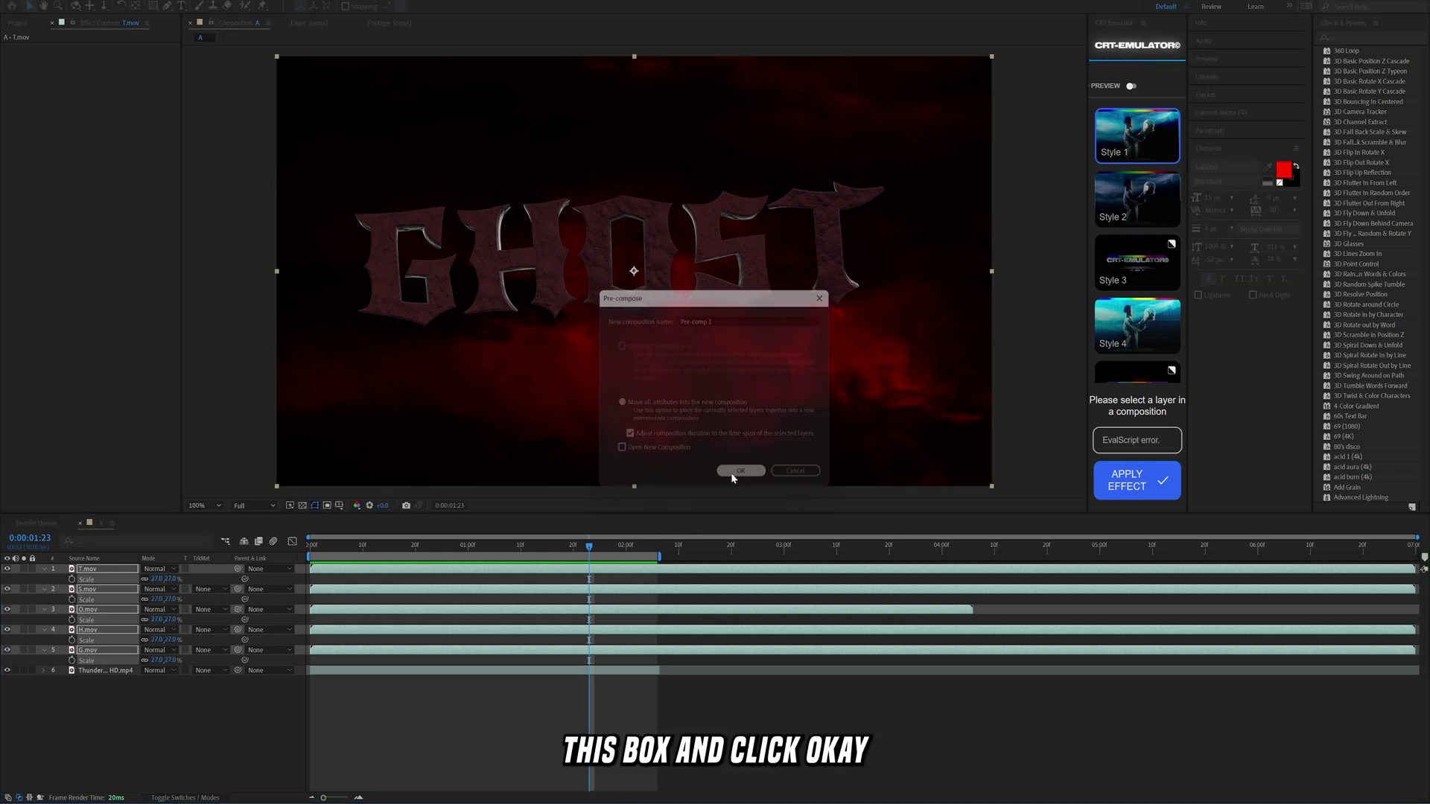
# Check the pre-composed word at 0:00:01:04 by switching its layer visibility off and back on
pyautogui.moveTo(572, 553); pyautogui.dragTo(489, 553)
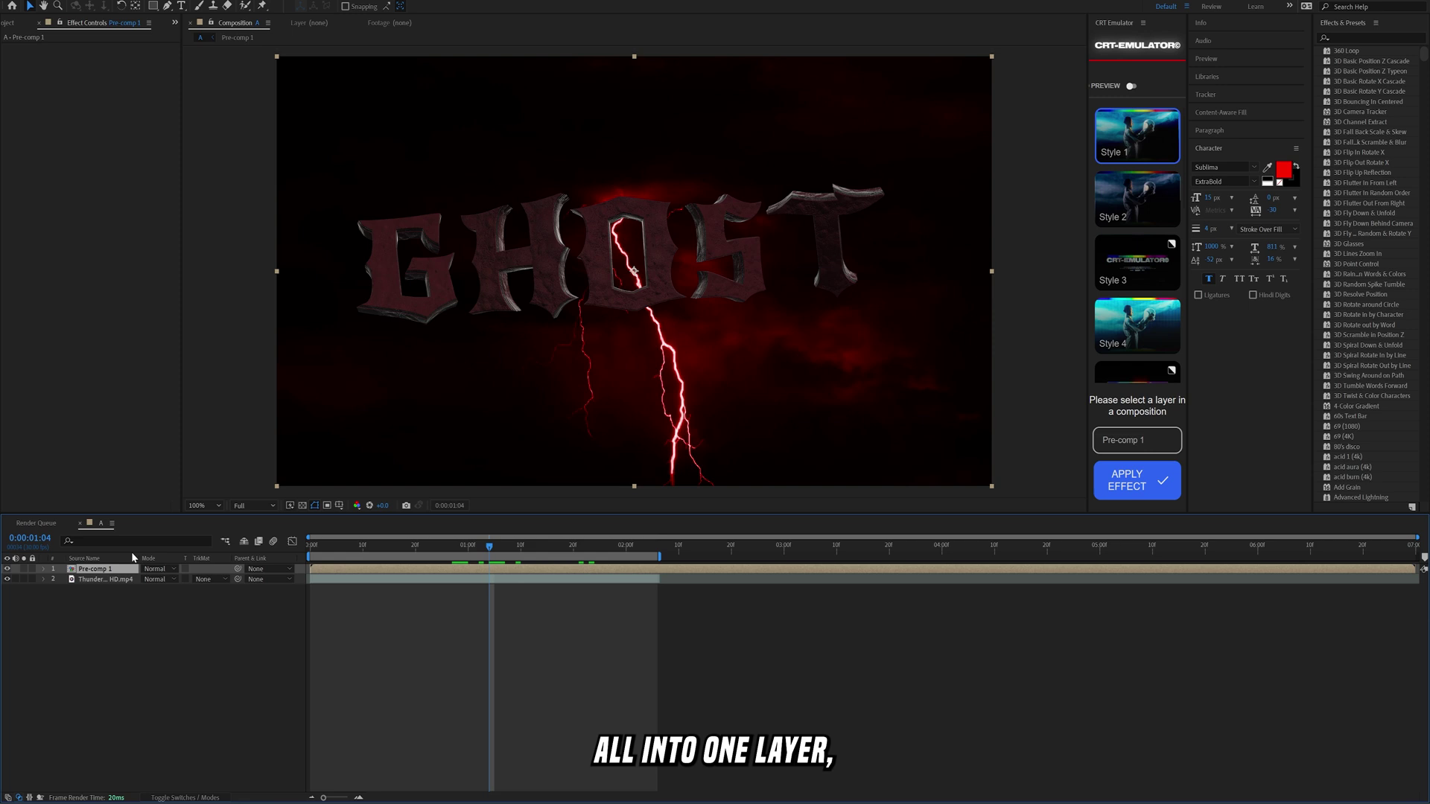
pyautogui.click(8, 568)
pyautogui.click(8, 568)
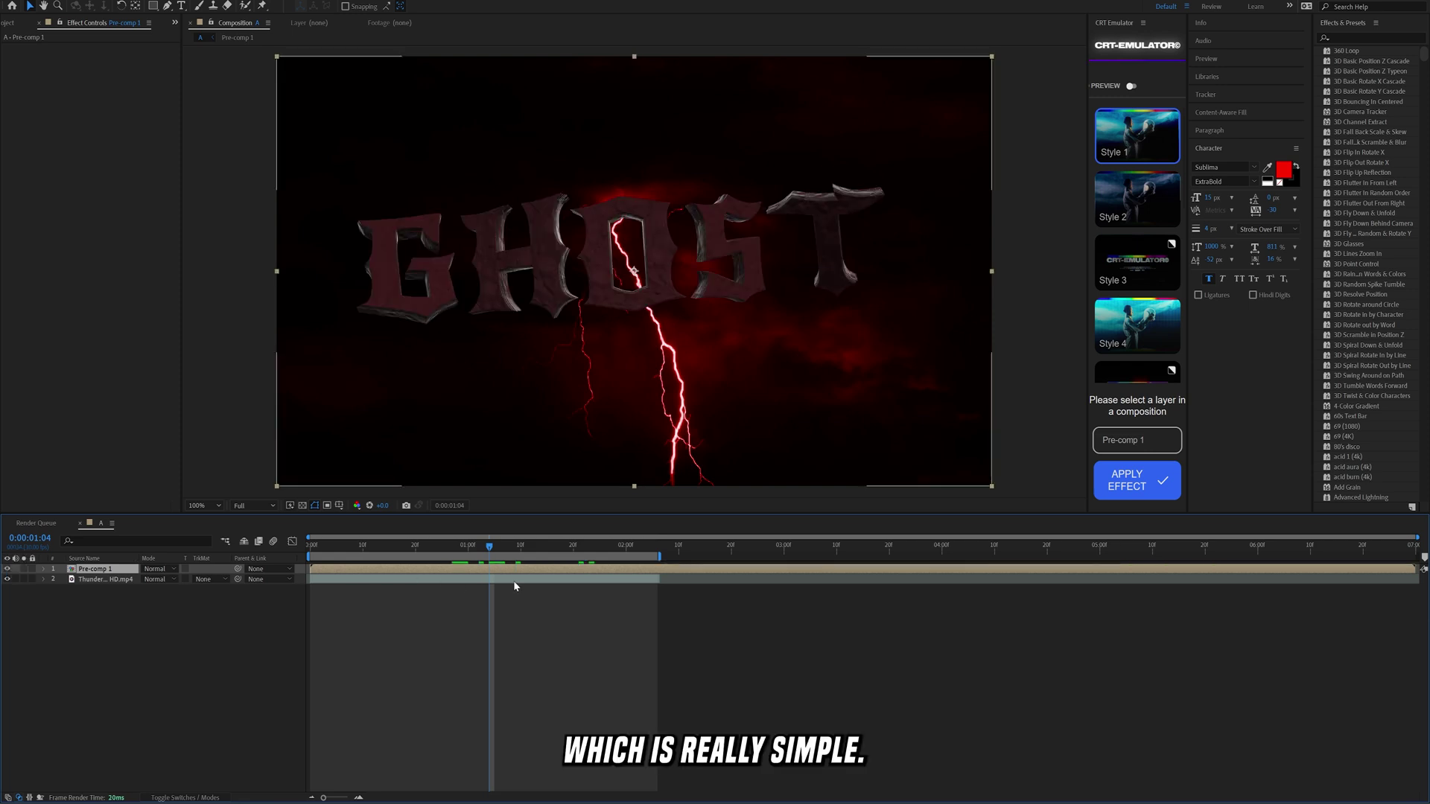
# Apply the Deep Glow effect to Pre-comp 1 and raise its exposure to 1.09
pyautogui.hotkey('ctrl', 'space')
pyautogui.write('deep')
pyautogui.press('Return')
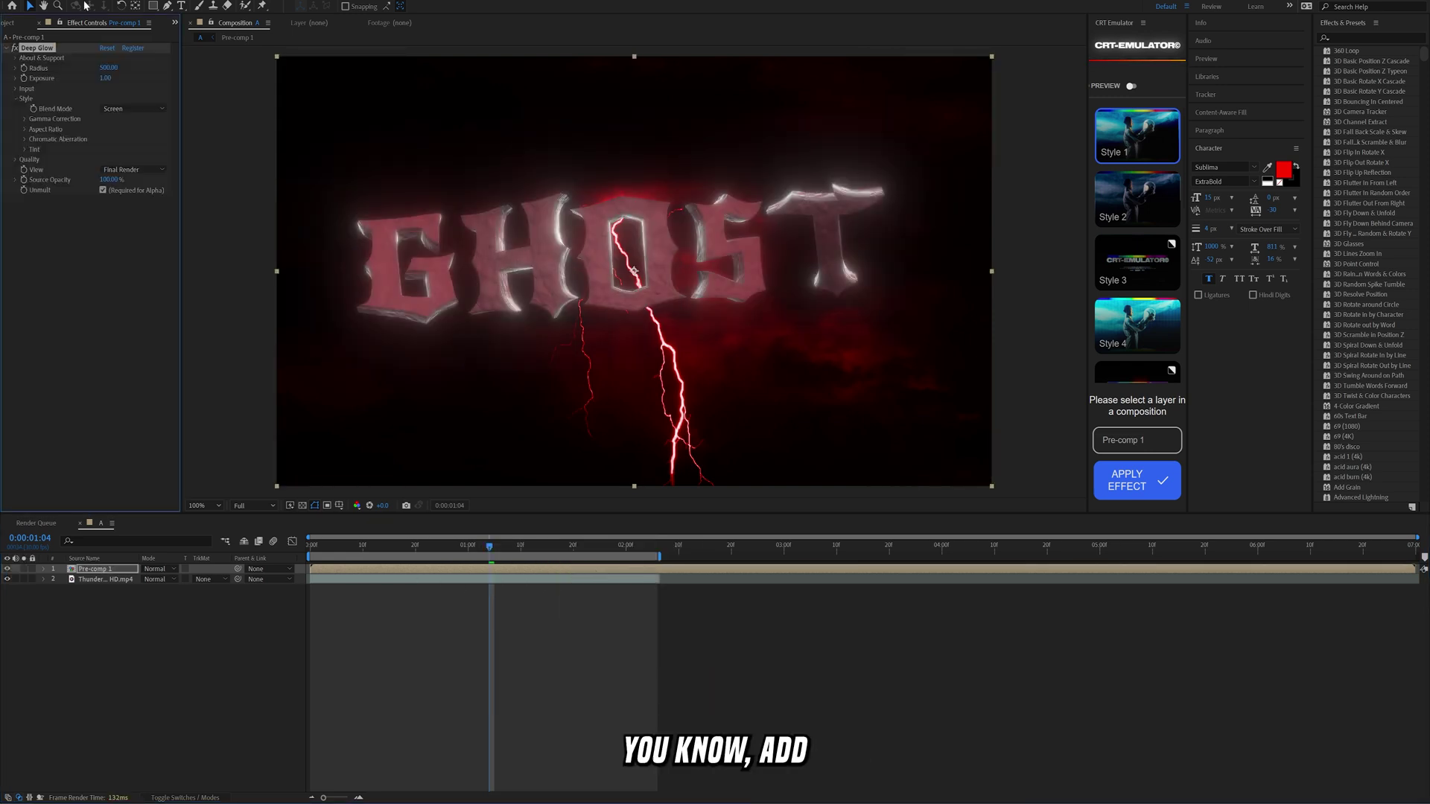
pyautogui.moveTo(104, 79)
pyautogui.mouseDown()
pyautogui.moveTo(146, 78)
pyautogui.moveTo(104, 78)
pyautogui.mouseUp()
# Add the S_Flicker effect to the Pre-comp 1 layer
pyautogui.hotkey('ctrl', 'space')
pyautogui.write('flic')
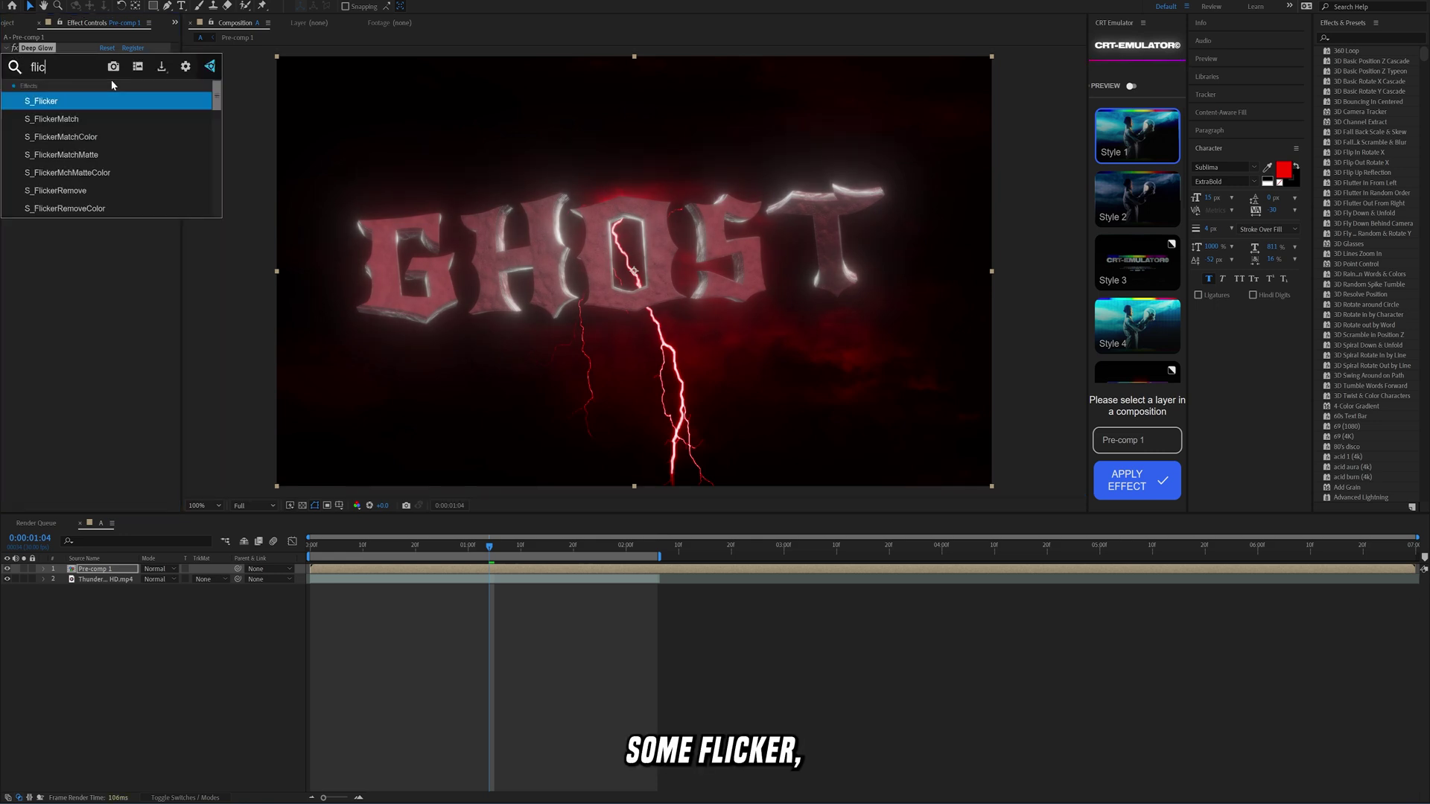
pyautogui.press('Return')
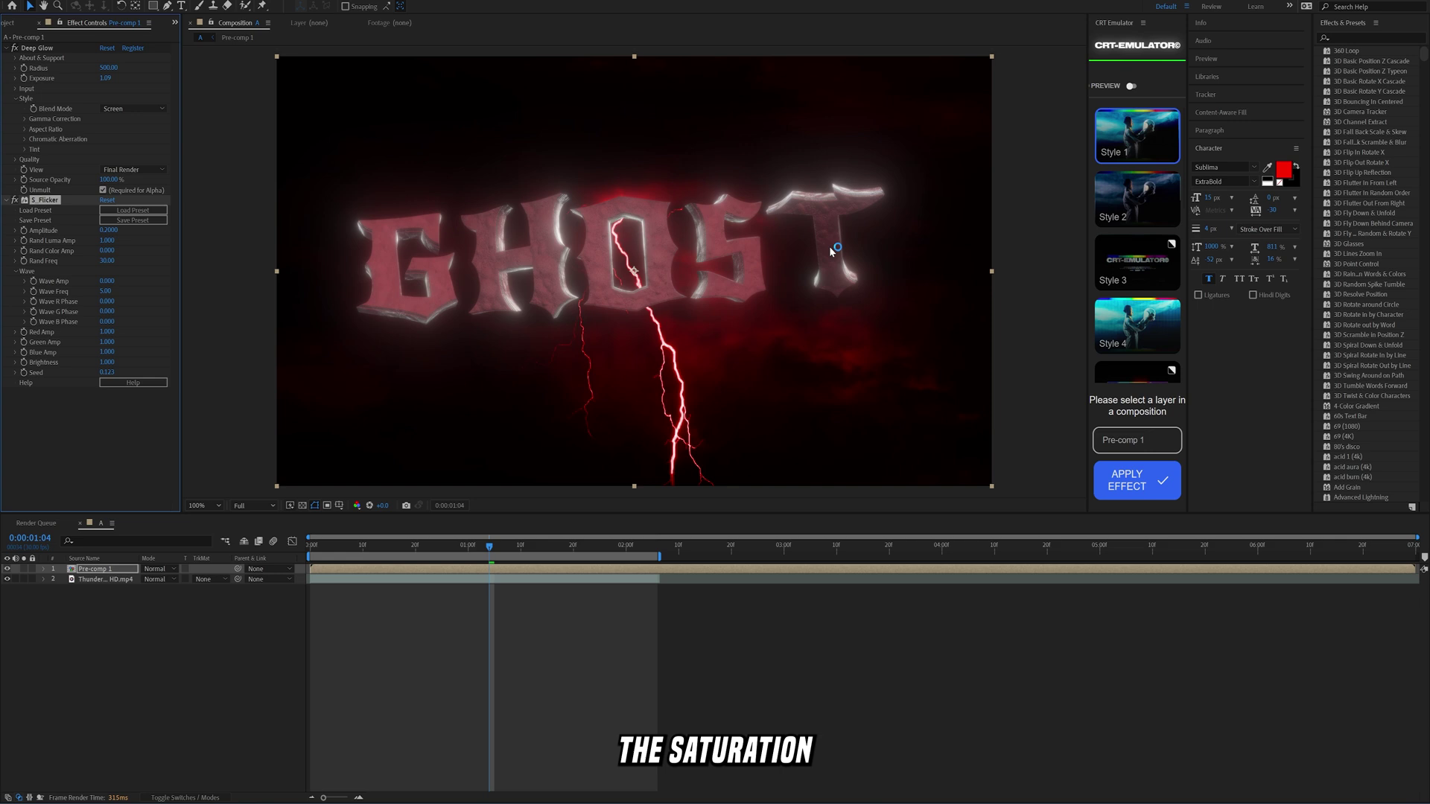
# Try a Tritone effect with blue midtones #4C5FD9 on Pre-comp 1, and delete that effect
pyautogui.hotkey('ctrl', 'space')
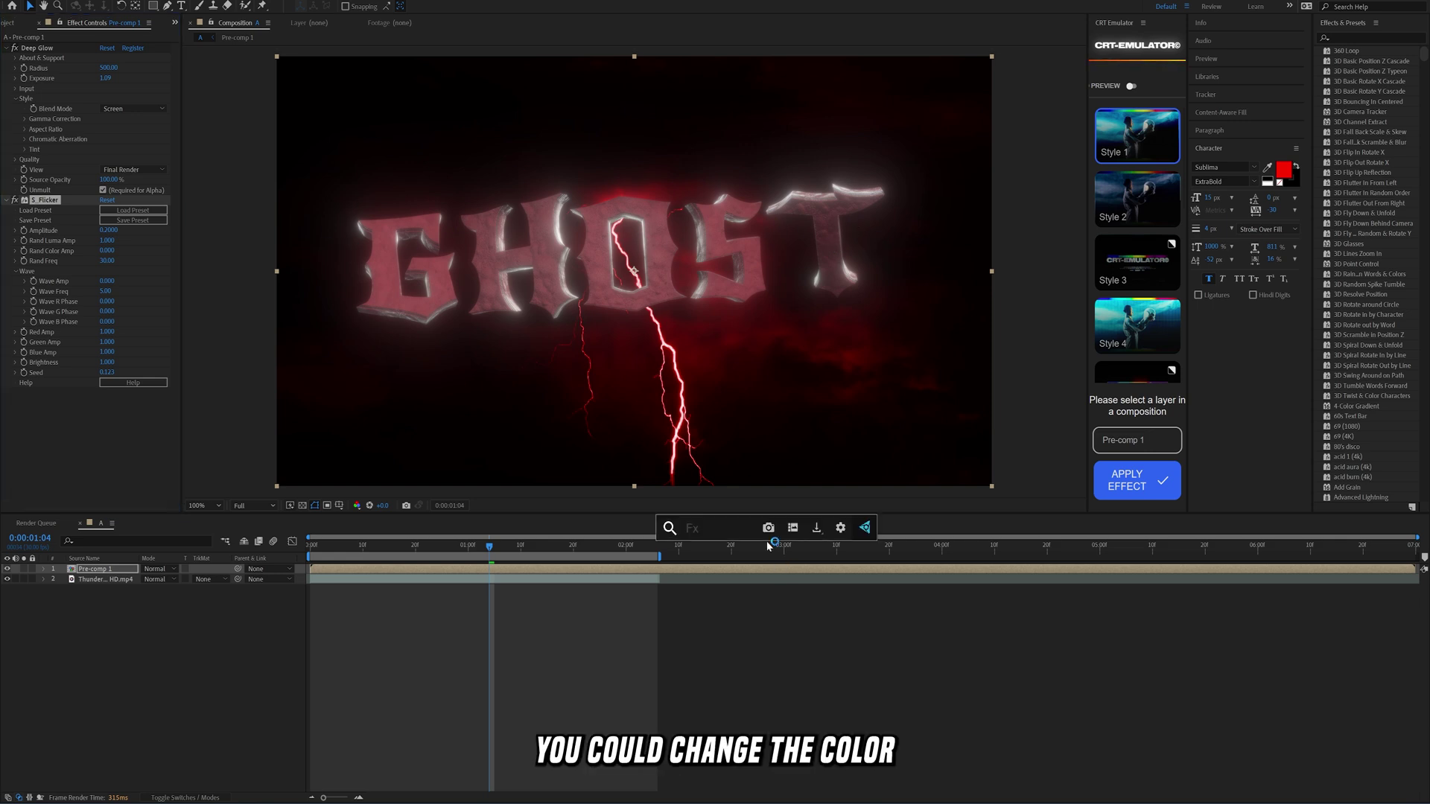
pyautogui.write('tri')
pyautogui.press('Return')
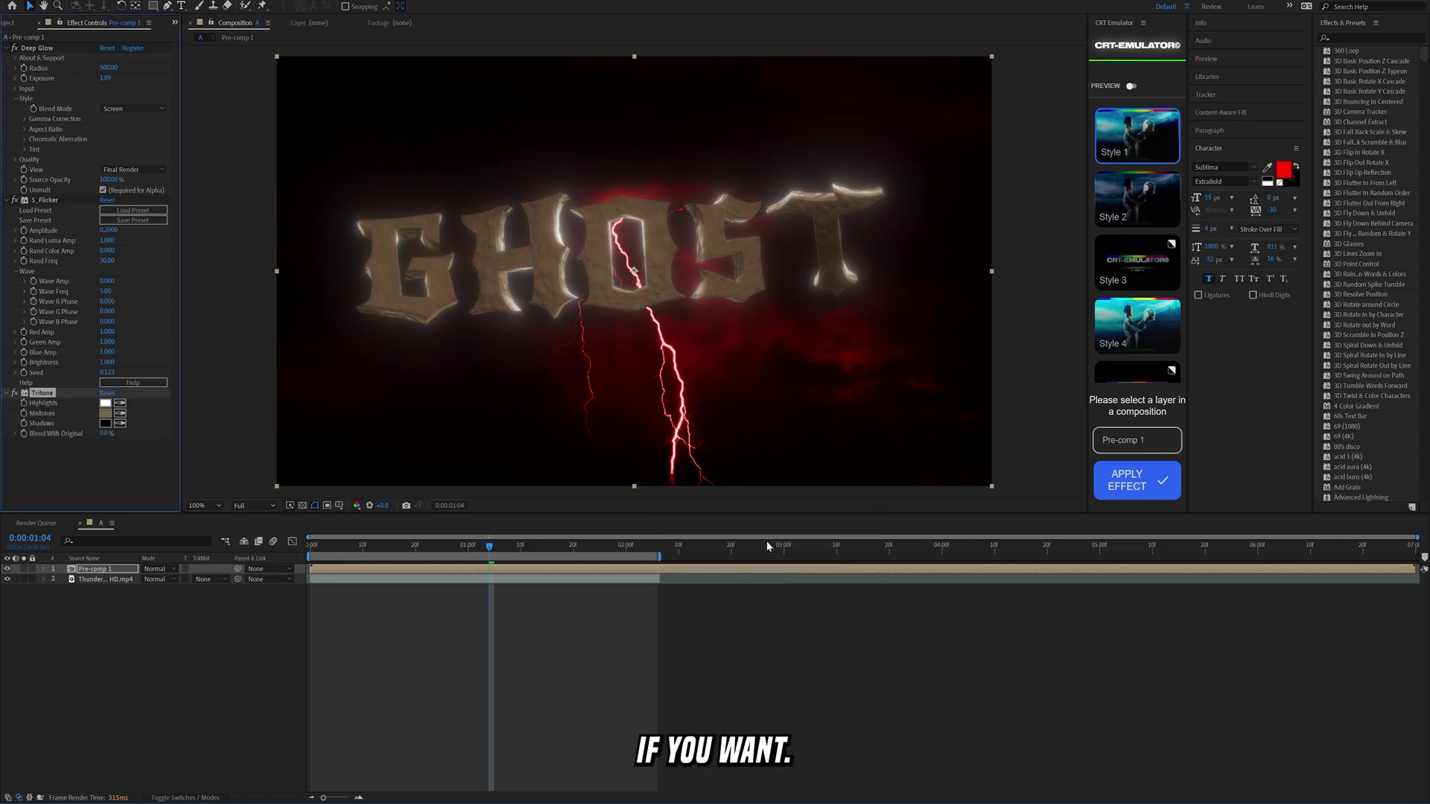
pyautogui.click(105, 413)
pyautogui.click(925, 354)
pyautogui.moveTo(893, 344)
pyautogui.mouseDown()
pyautogui.moveTo(896, 316)
pyautogui.moveTo(862, 322)
pyautogui.mouseUp()
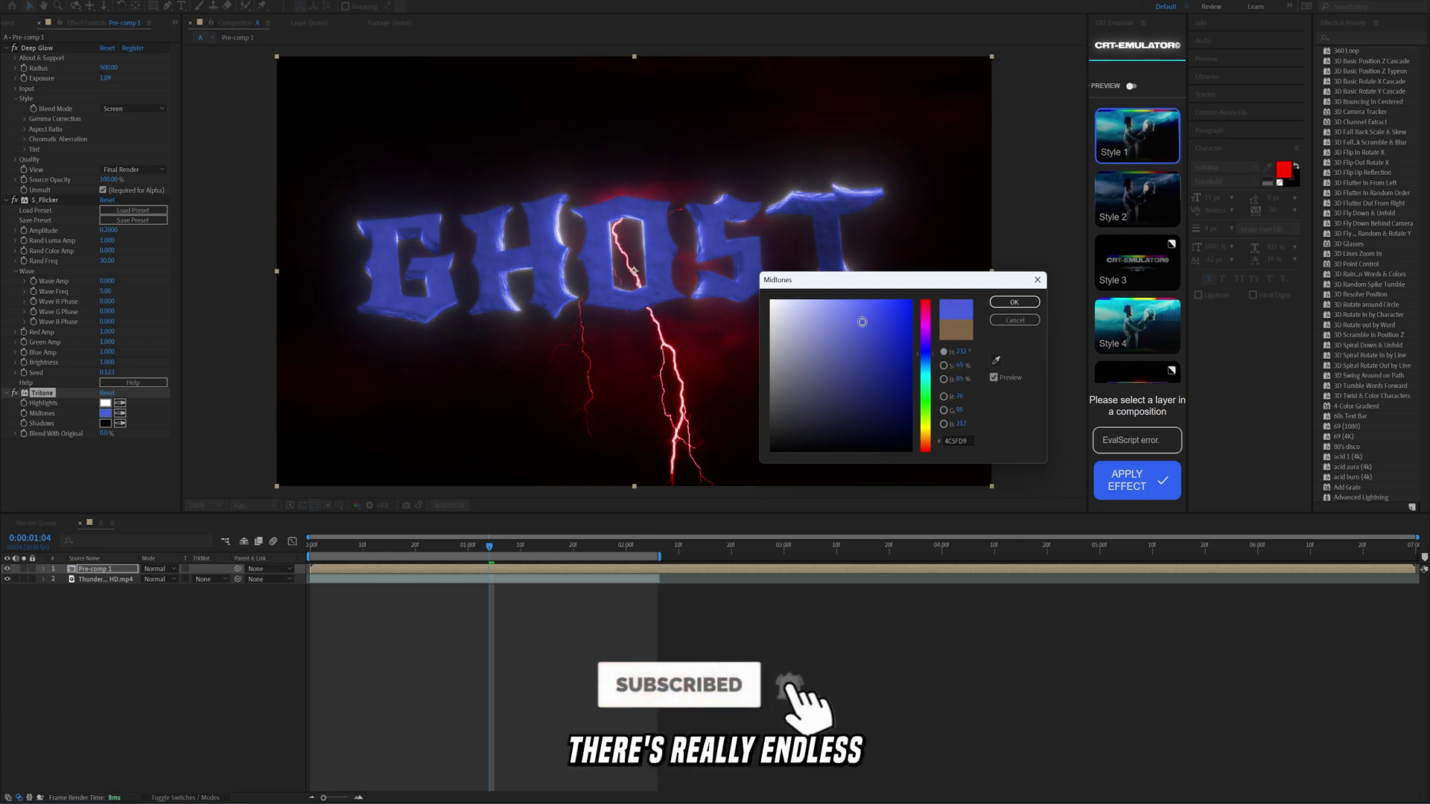
pyautogui.click(1015, 301)
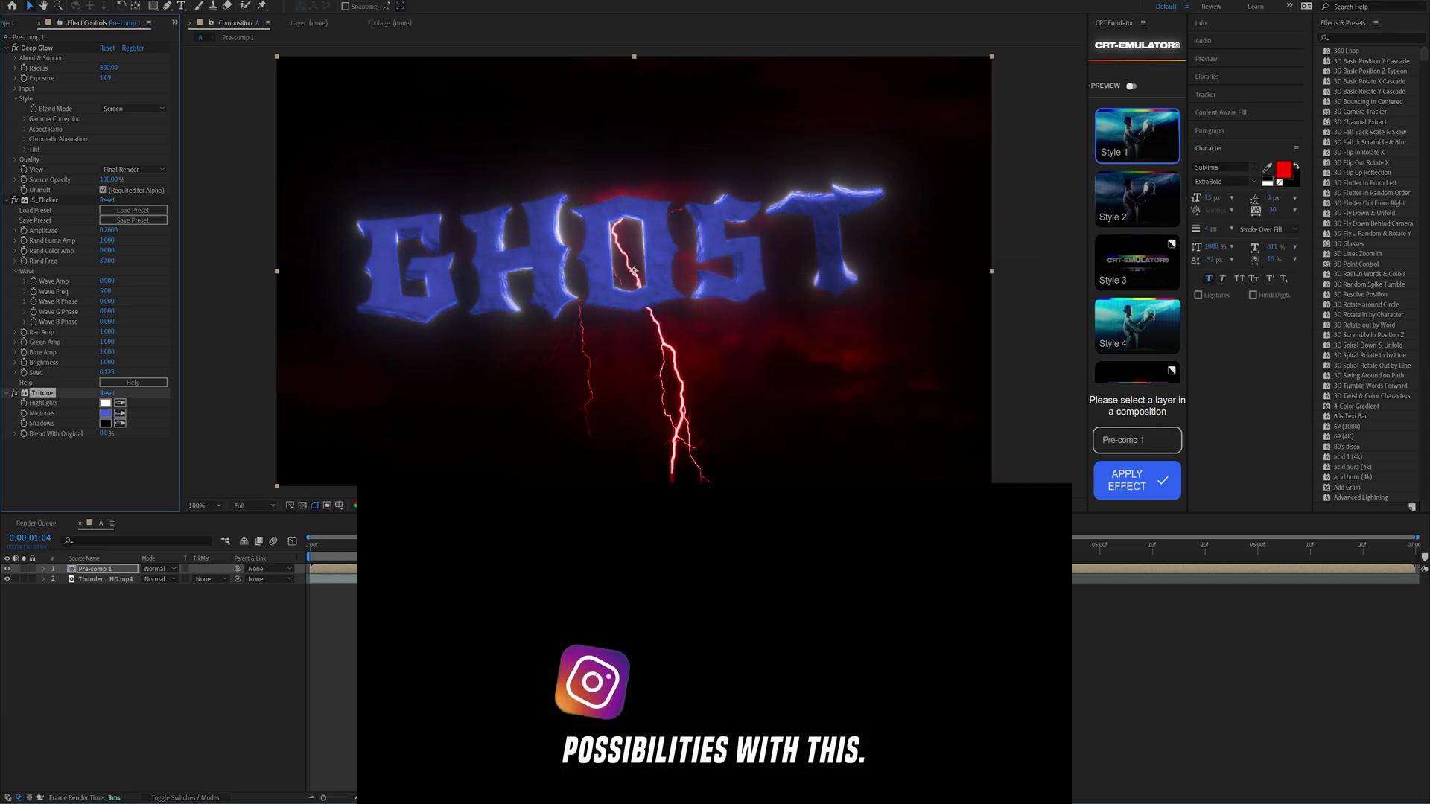
pyautogui.press('Delete')
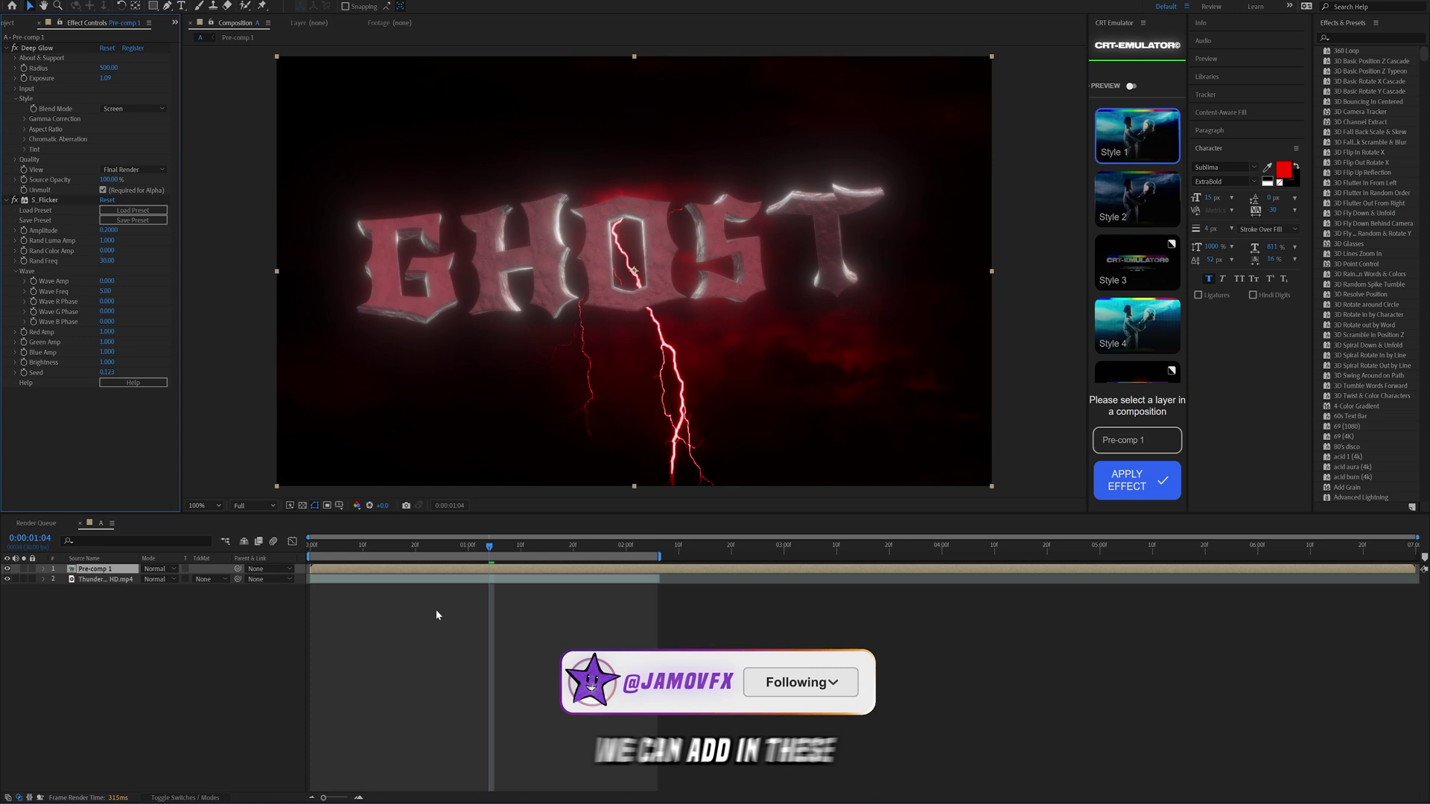
# Add the floating rocks 1.mov clip to the composition and place its layer directly beneath Pre-comp 1
pyautogui.click(680, 803)
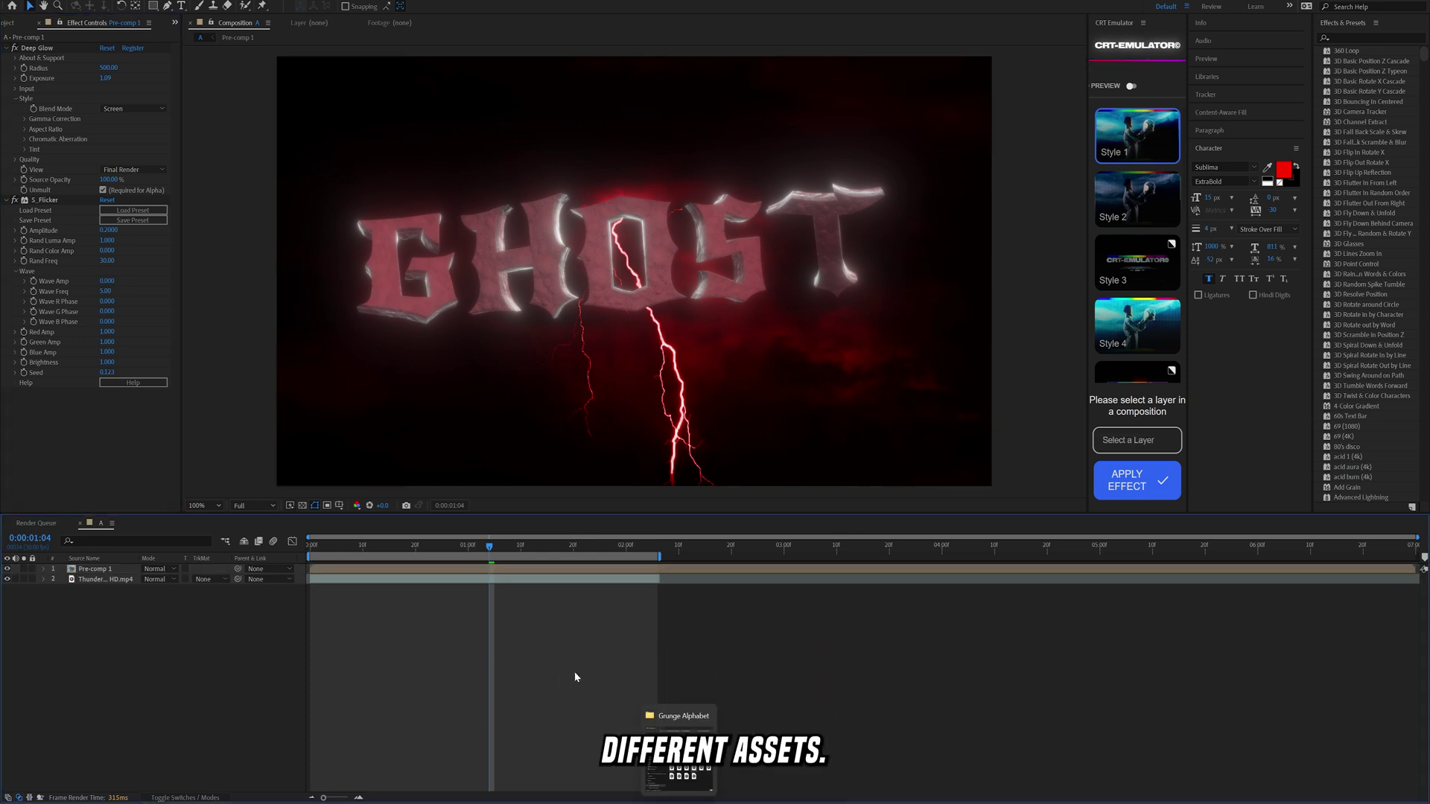
pyautogui.moveTo(445, 552); pyautogui.dragTo(533, 557)
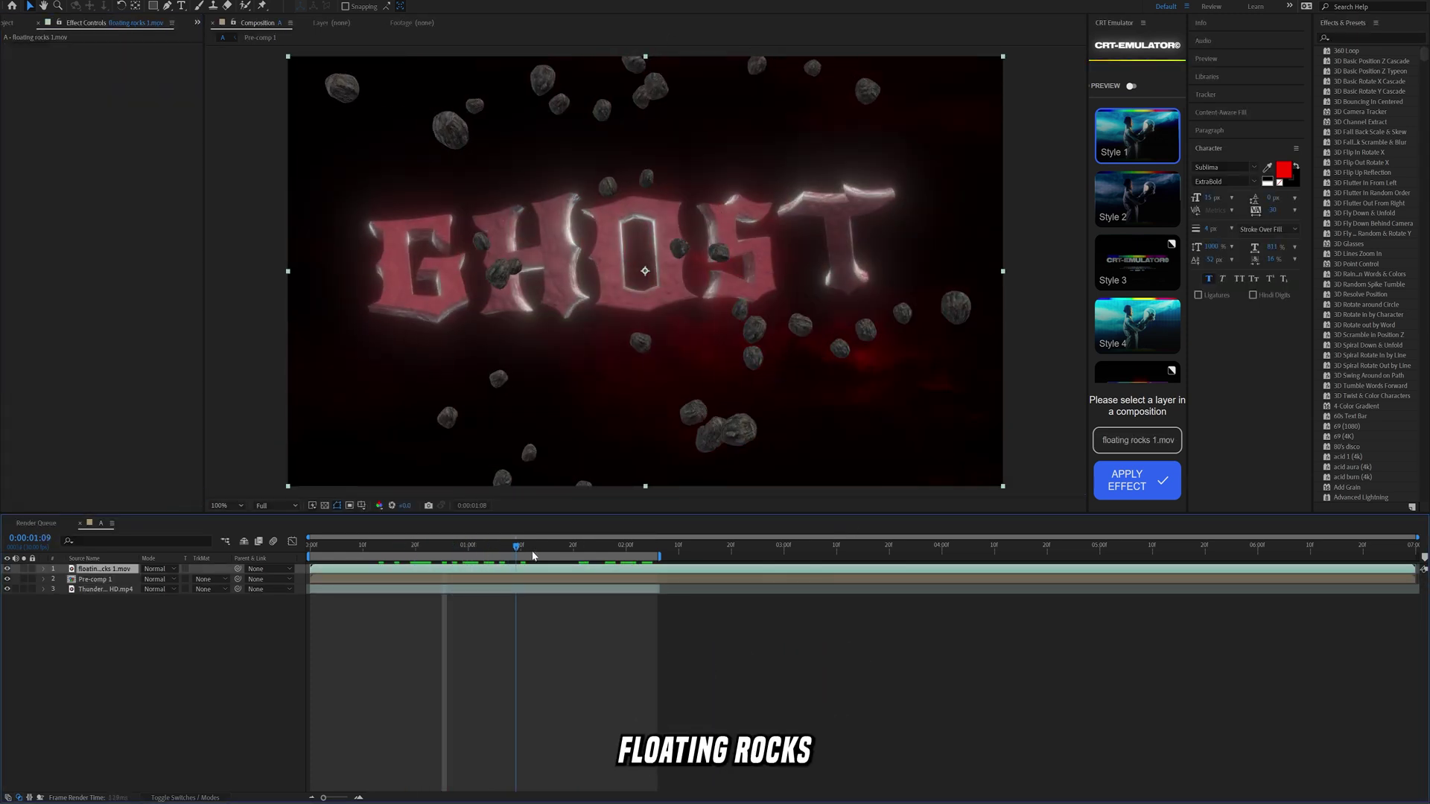
pyautogui.moveTo(104, 569); pyautogui.dragTo(185, 582)
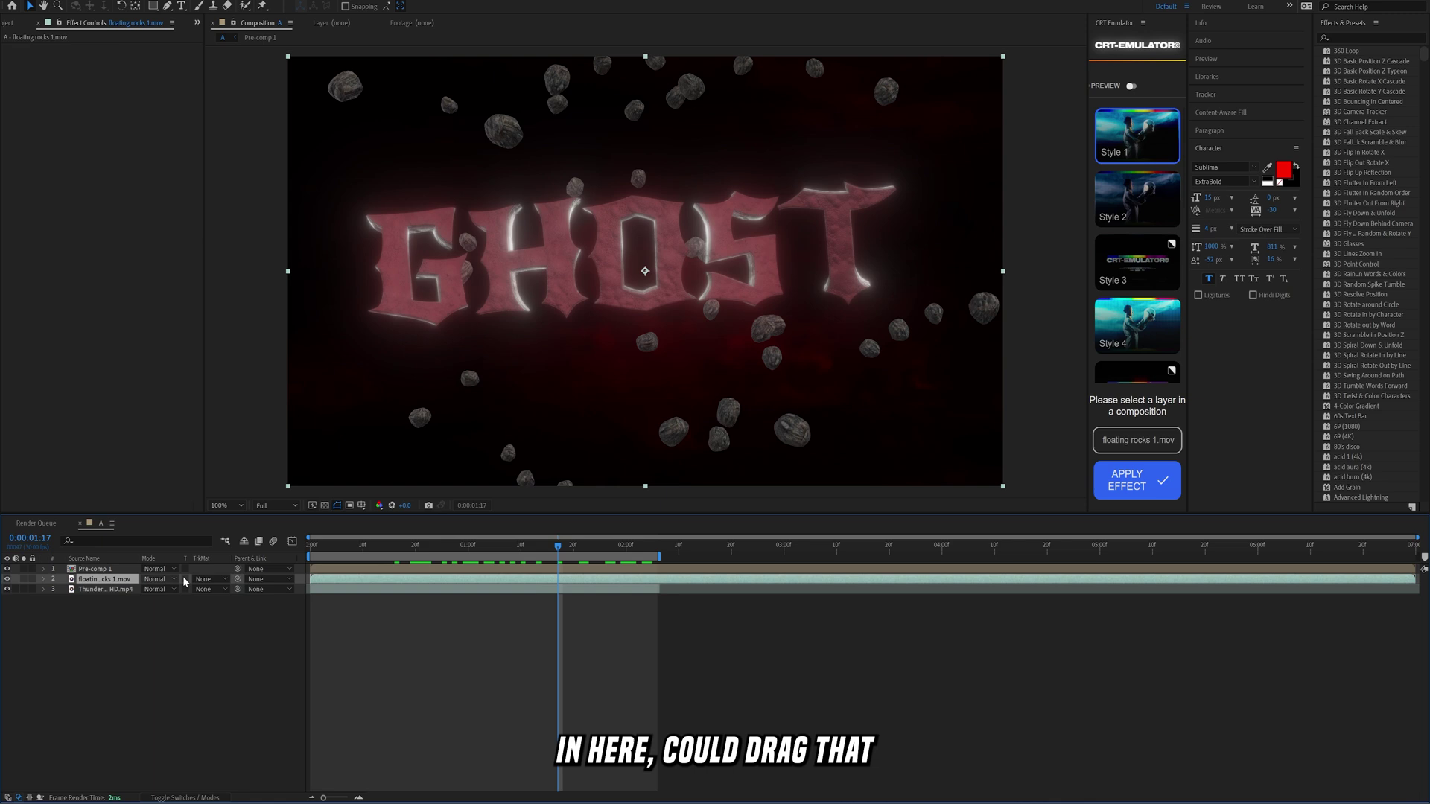
# Darken the floating rocks 1.mov layer with a Lumetri Color effect, setting contrast to 150 and shadows to -100, and play the result
pyautogui.hotkey('ctrl', 'space')
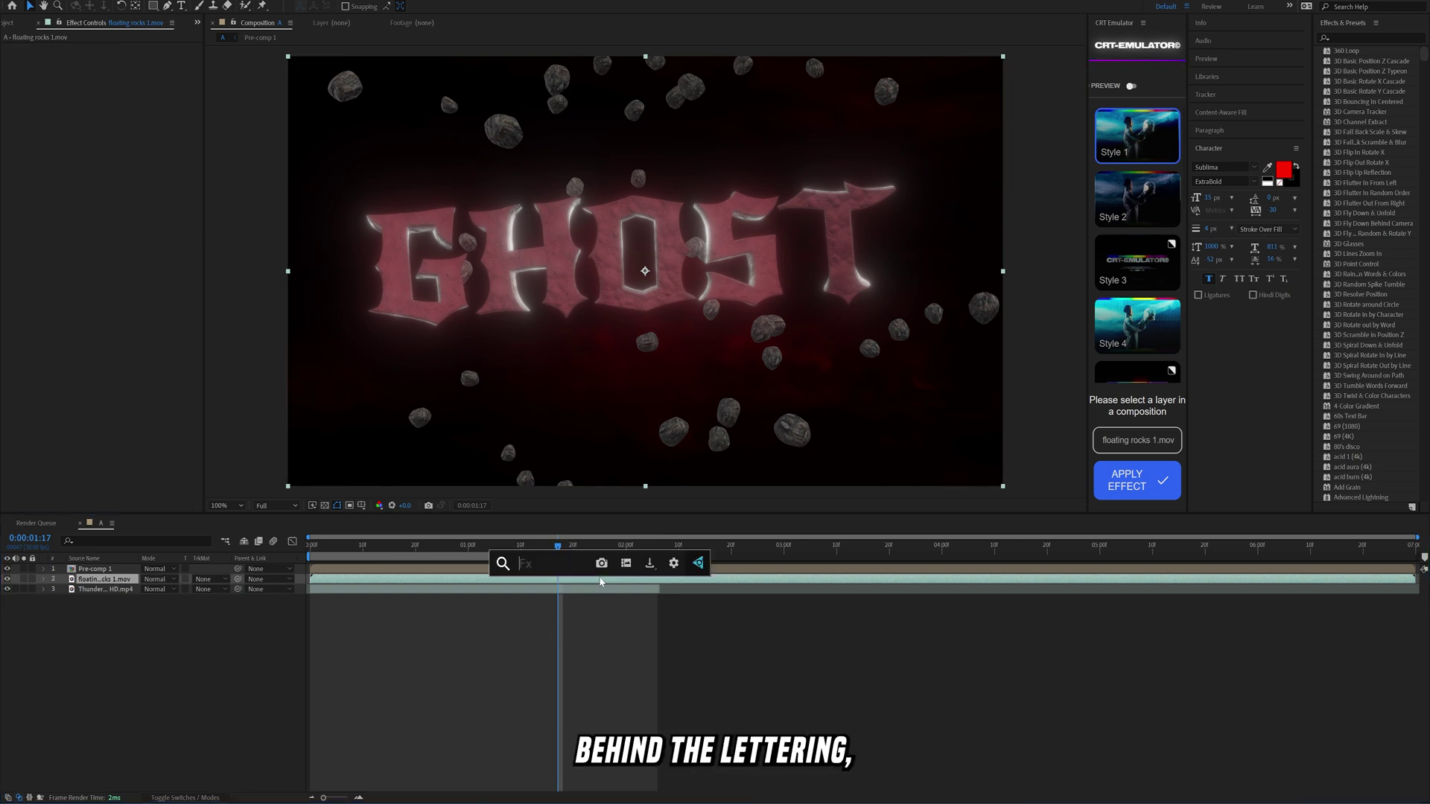
pyautogui.write('lumetri')
pyautogui.press('Return')
pyautogui.click(15, 57)
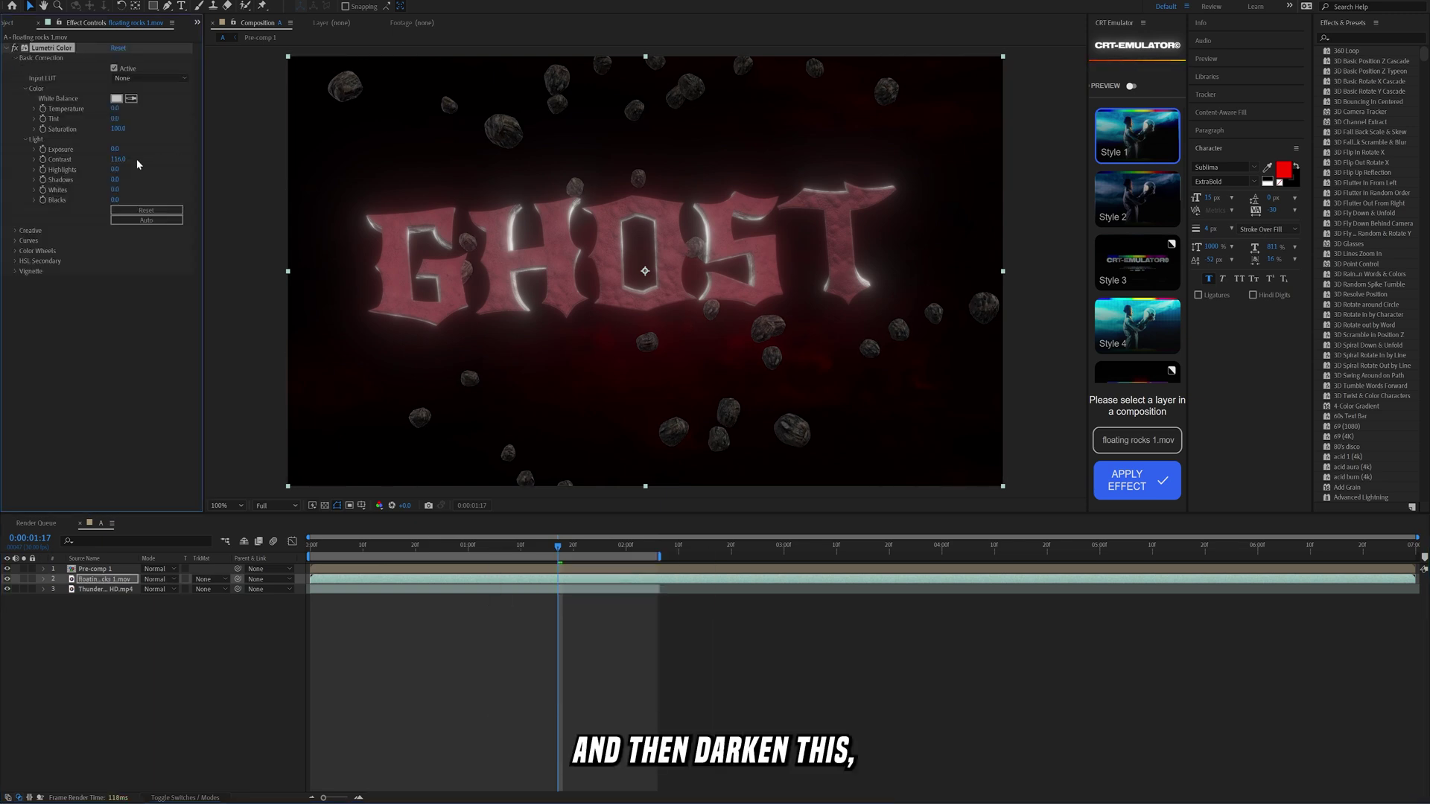
pyautogui.moveTo(87, 179); pyautogui.dragTo(67, 179)
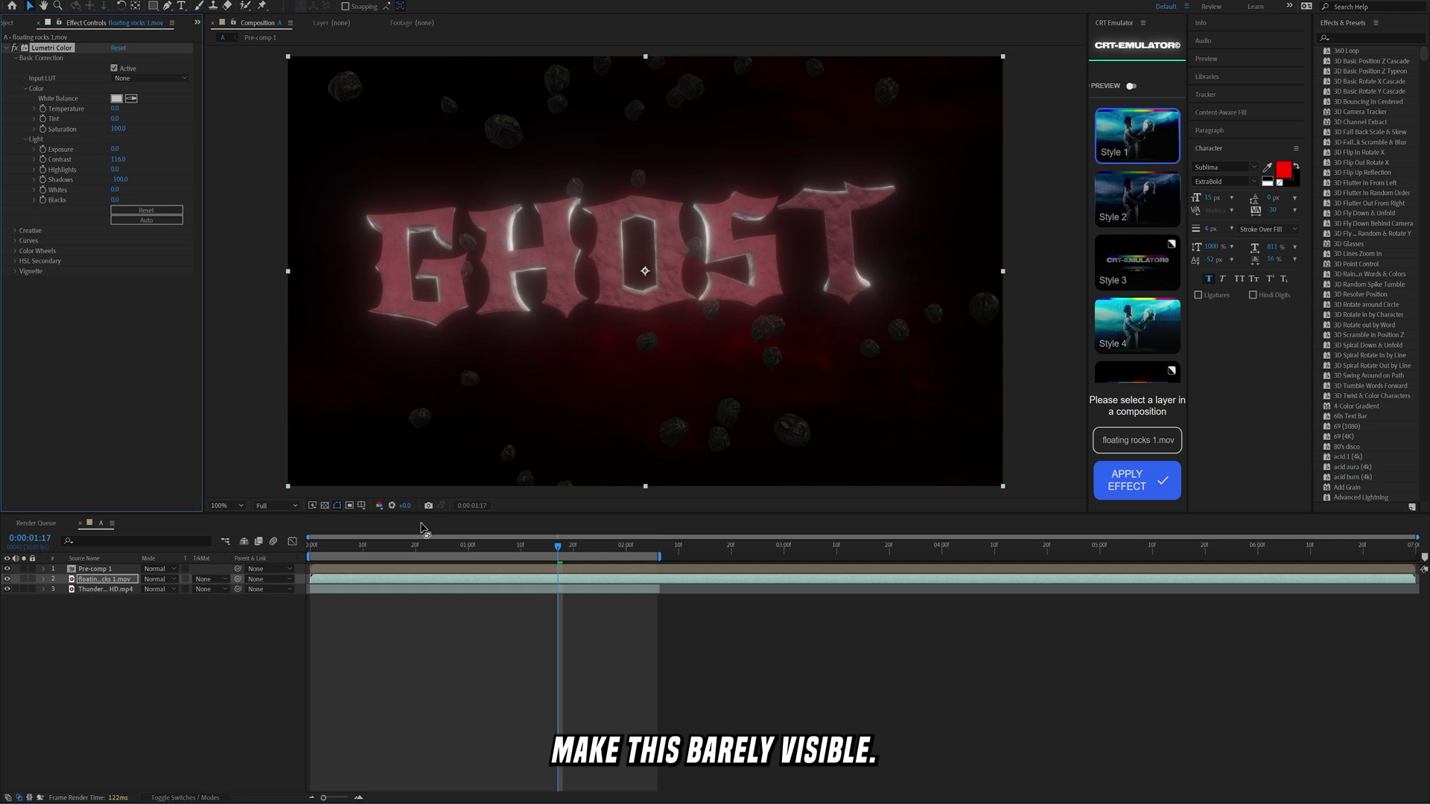
pyautogui.press('space')
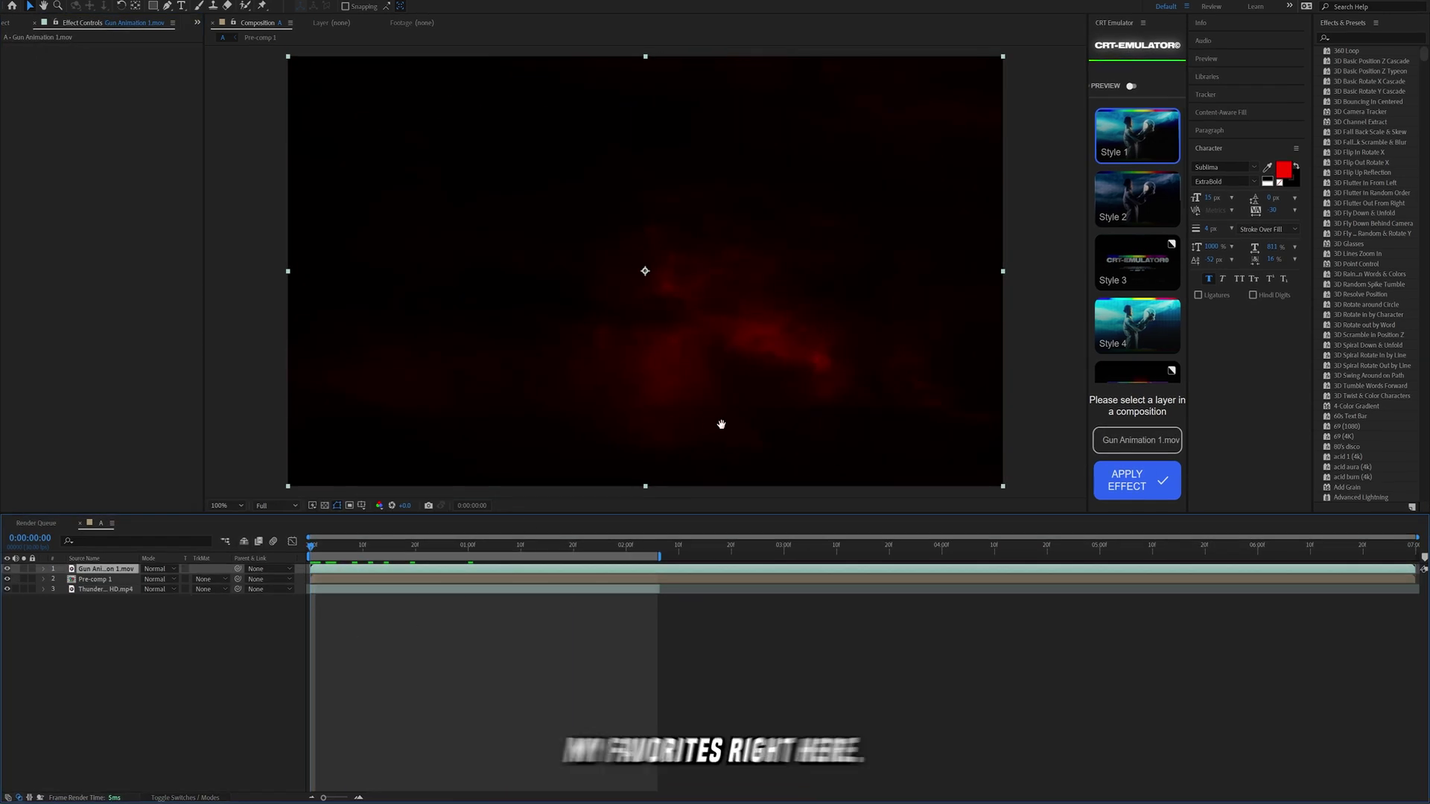
# Preview Gun Animation 1.mov over the title, scale its layer to 37%, and position the gun just beside the letter T
pyautogui.press('space')
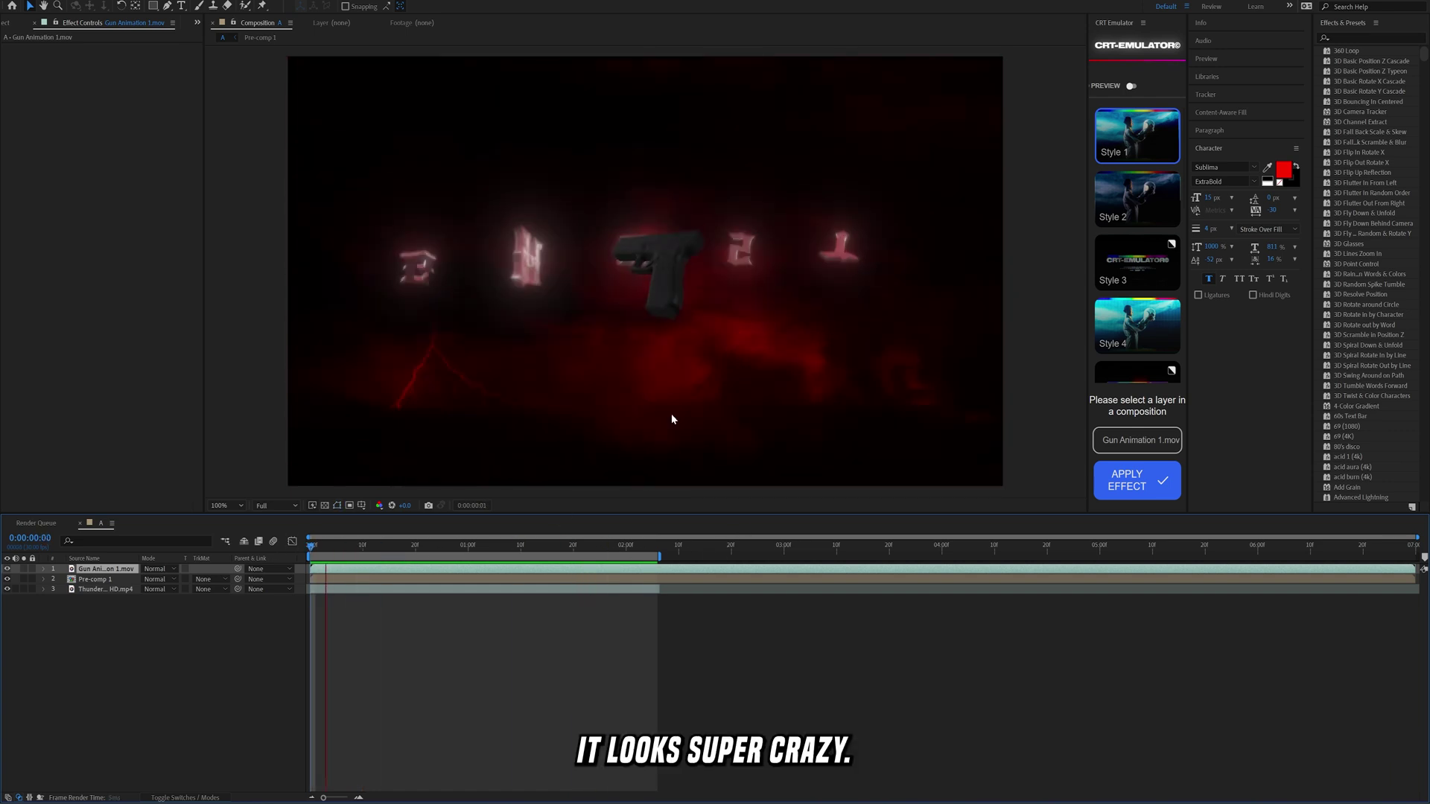
pyautogui.click(207, 570)
pyautogui.press('s')
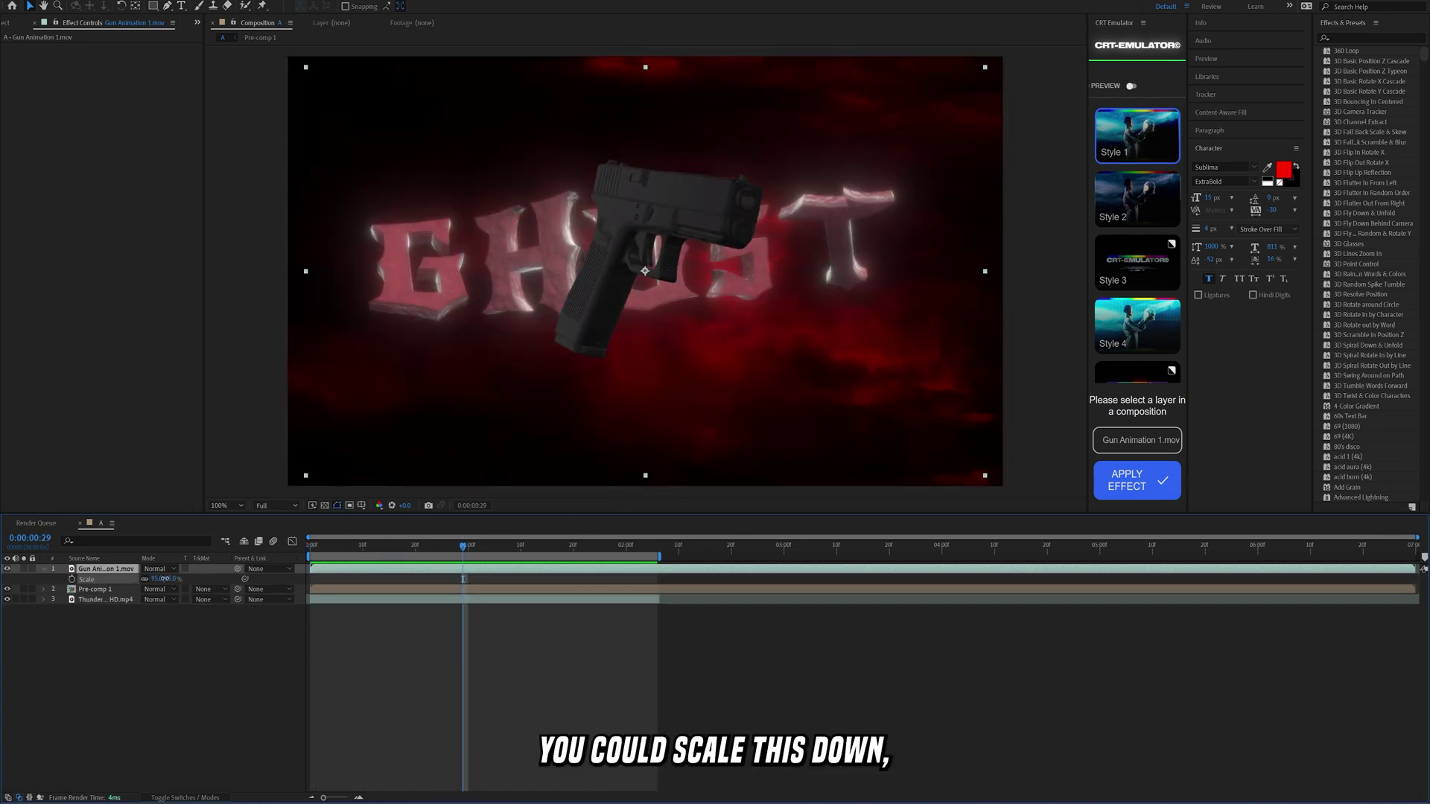
pyautogui.moveTo(164, 579); pyautogui.dragTo(121, 579)
pyautogui.moveTo(621, 284); pyautogui.dragTo(917, 236)
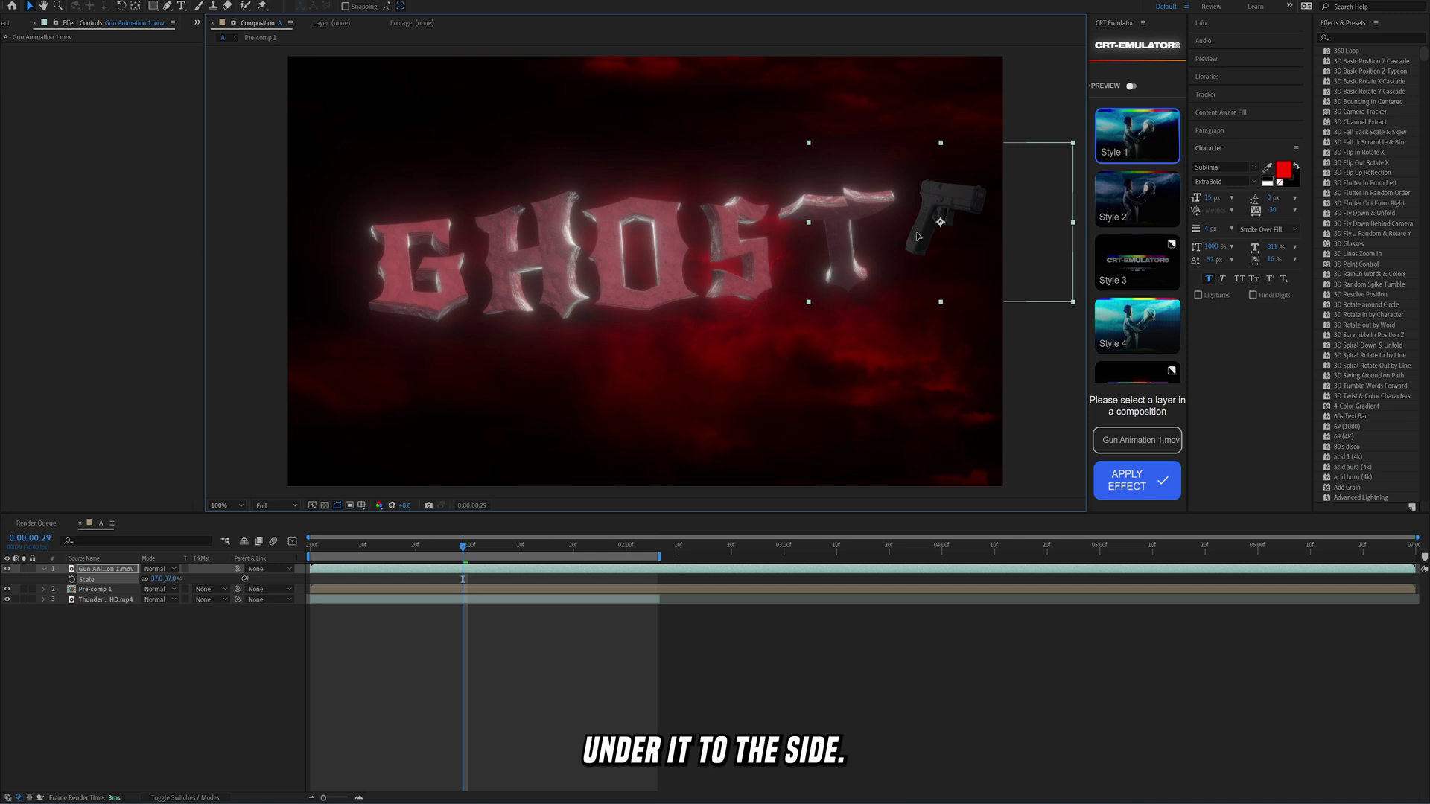
pyautogui.moveTo(344, 259); pyautogui.dragTo(945, 244)
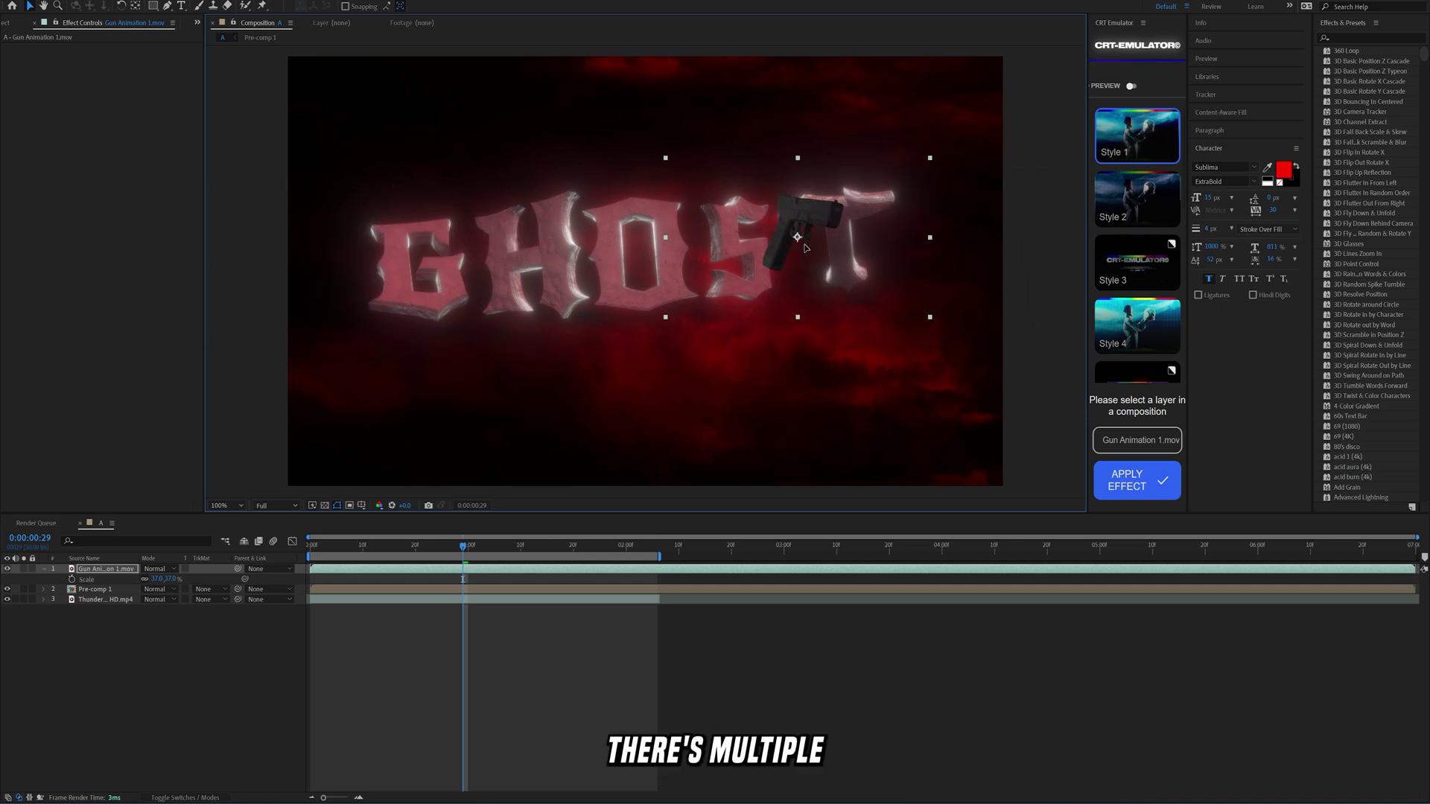
pyautogui.moveTo(804, 248); pyautogui.dragTo(922, 254)
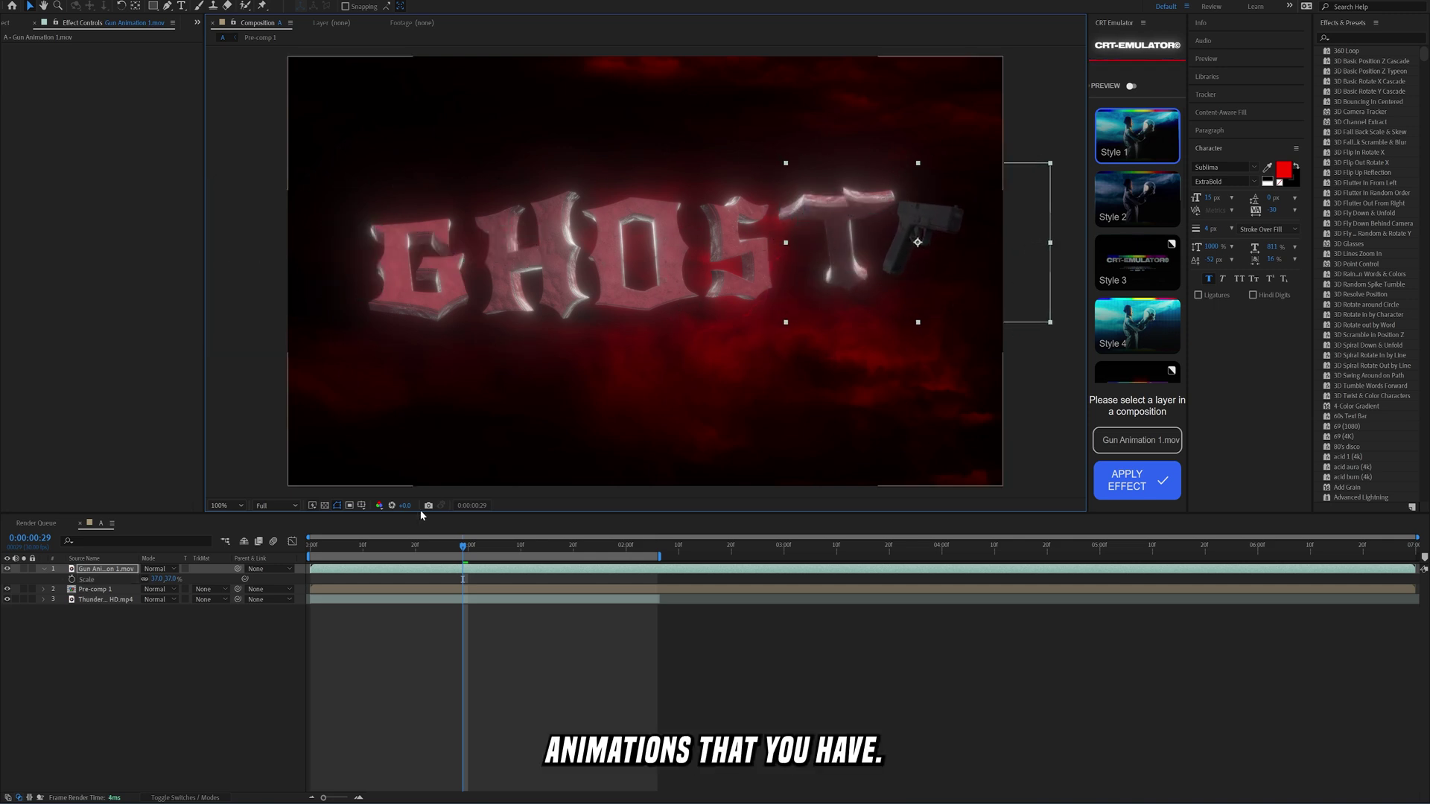
# Play and scrub through the title with the small gun beside it, and delete the Gun Animation 1.mov layer
pyautogui.press('space')
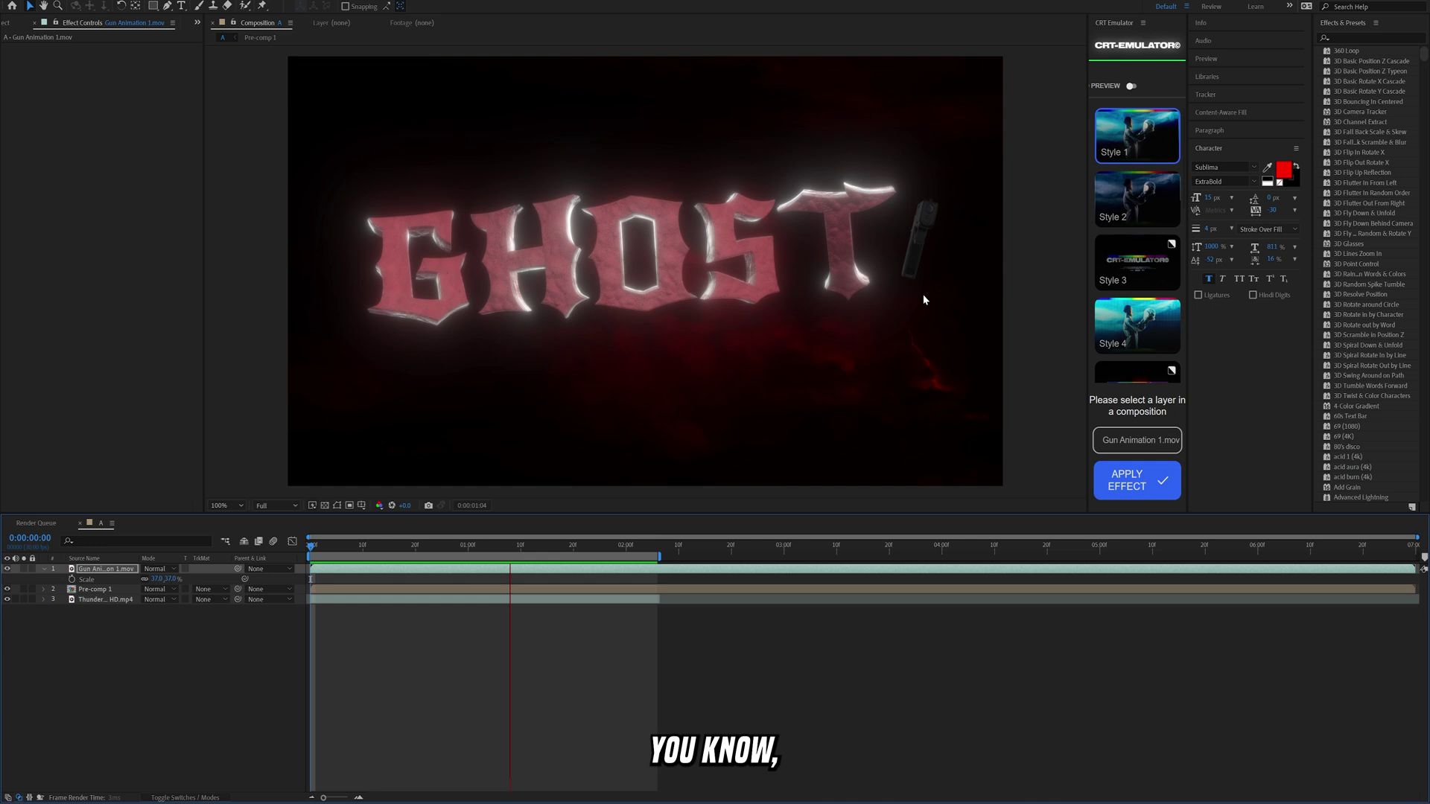
pyautogui.click(542, 545)
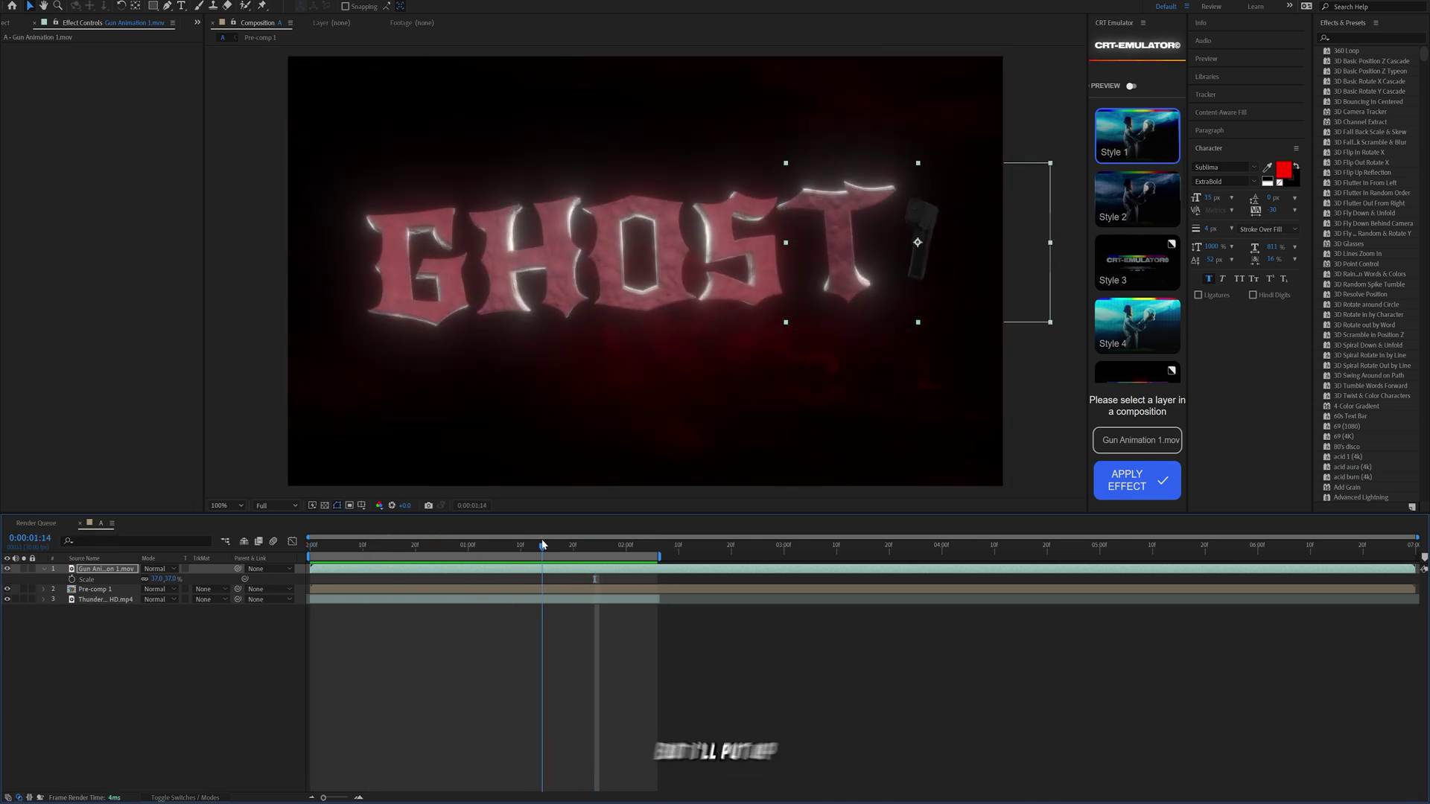
pyautogui.moveTo(553, 554)
pyautogui.mouseDown()
pyautogui.moveTo(632, 554)
pyautogui.moveTo(419, 570)
pyautogui.moveTo(565, 559)
pyautogui.mouseUp()
pyautogui.press('Delete')
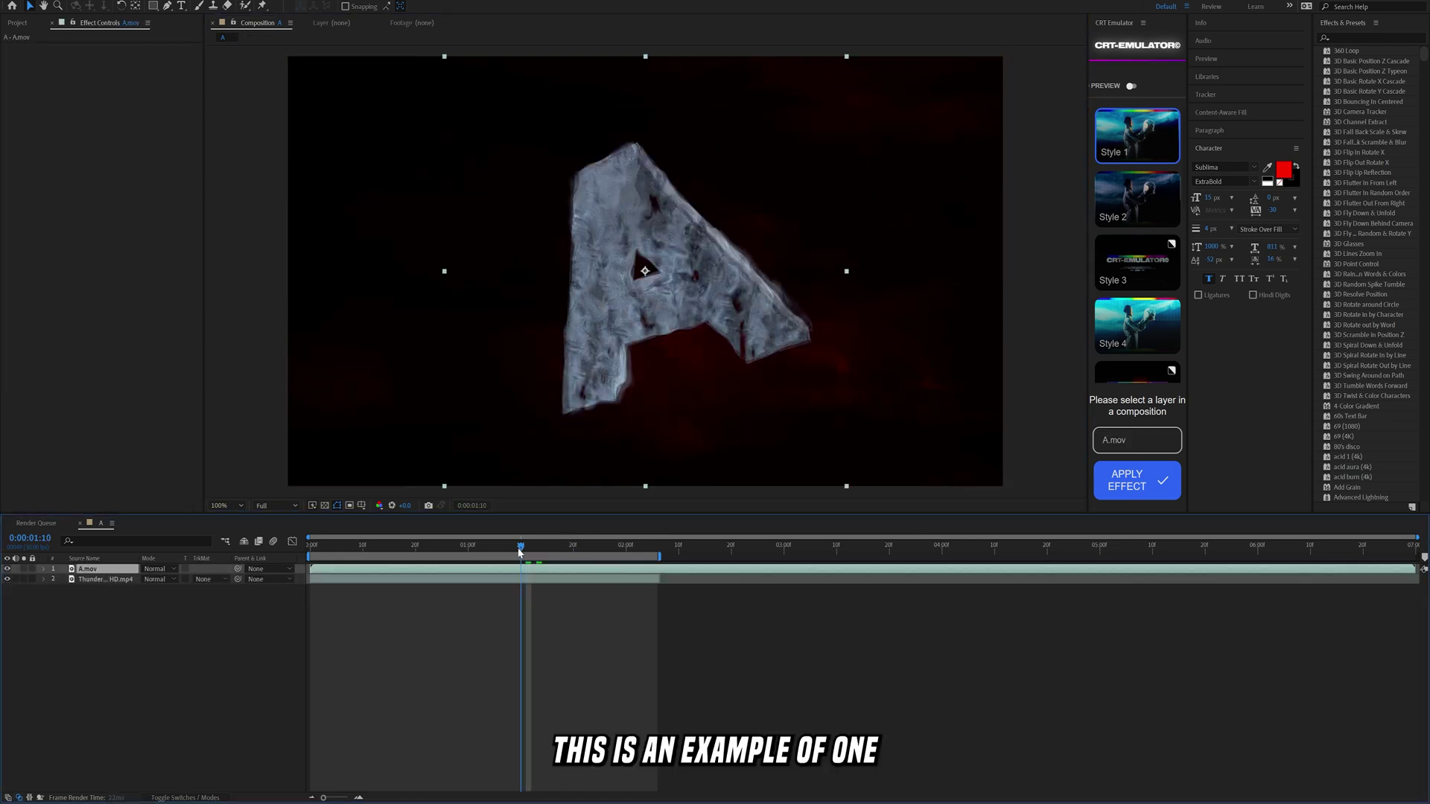
# Play and scrub through the corroded letter A clip over the lightning background to examine its animation
pyautogui.moveTo(520, 551); pyautogui.dragTo(350, 563)
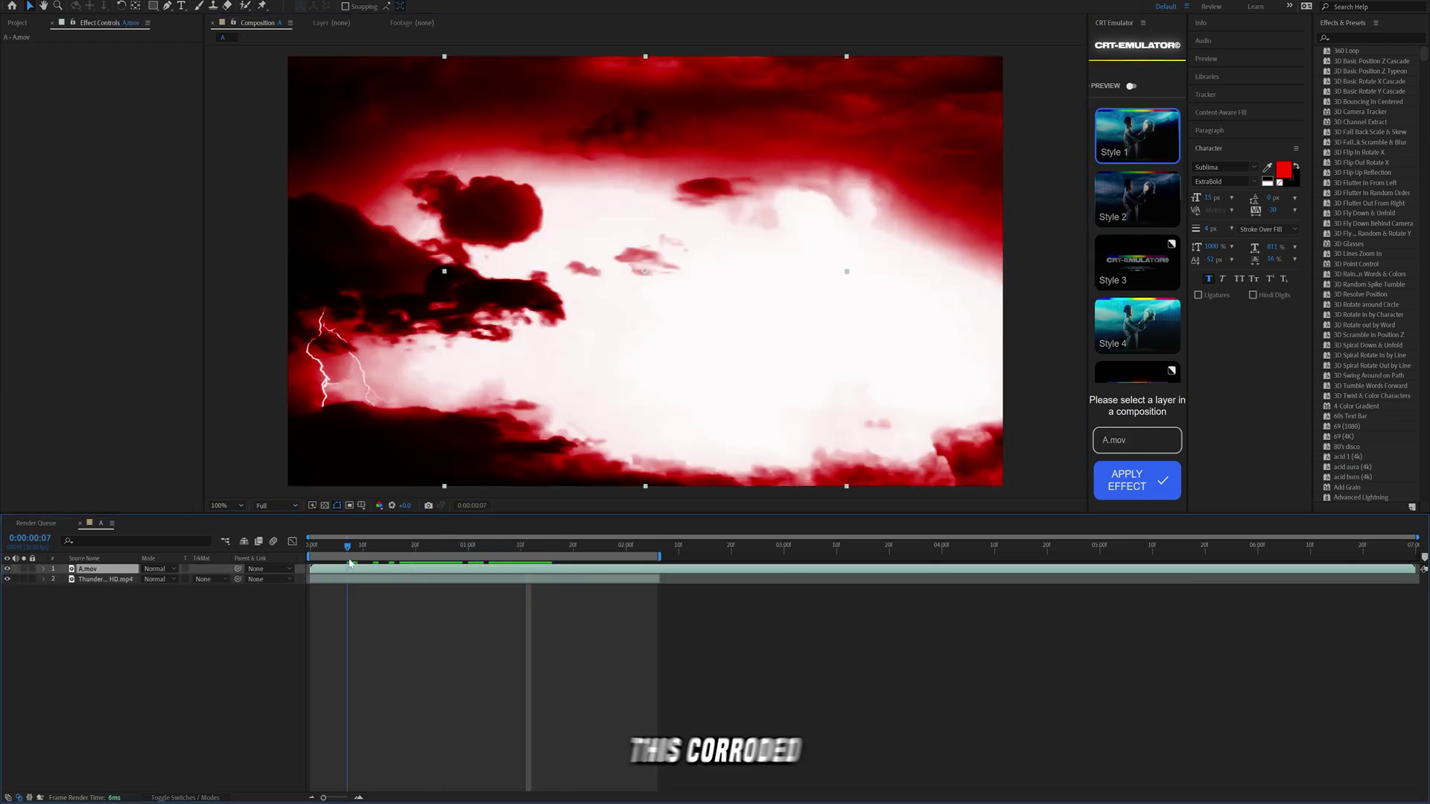
pyautogui.press('space')
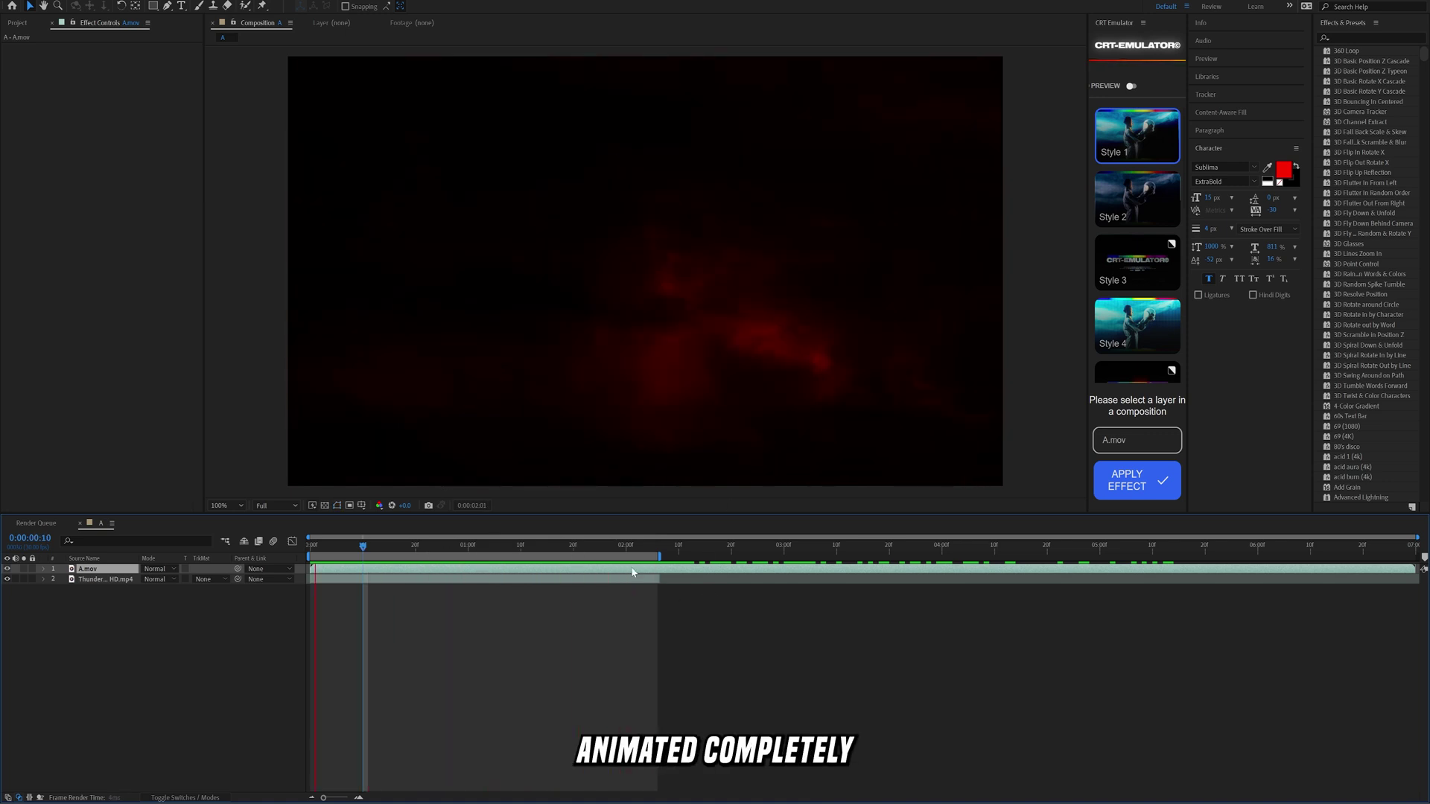
pyautogui.moveTo(632, 548); pyautogui.dragTo(388, 555)
pyautogui.click(314, 546)
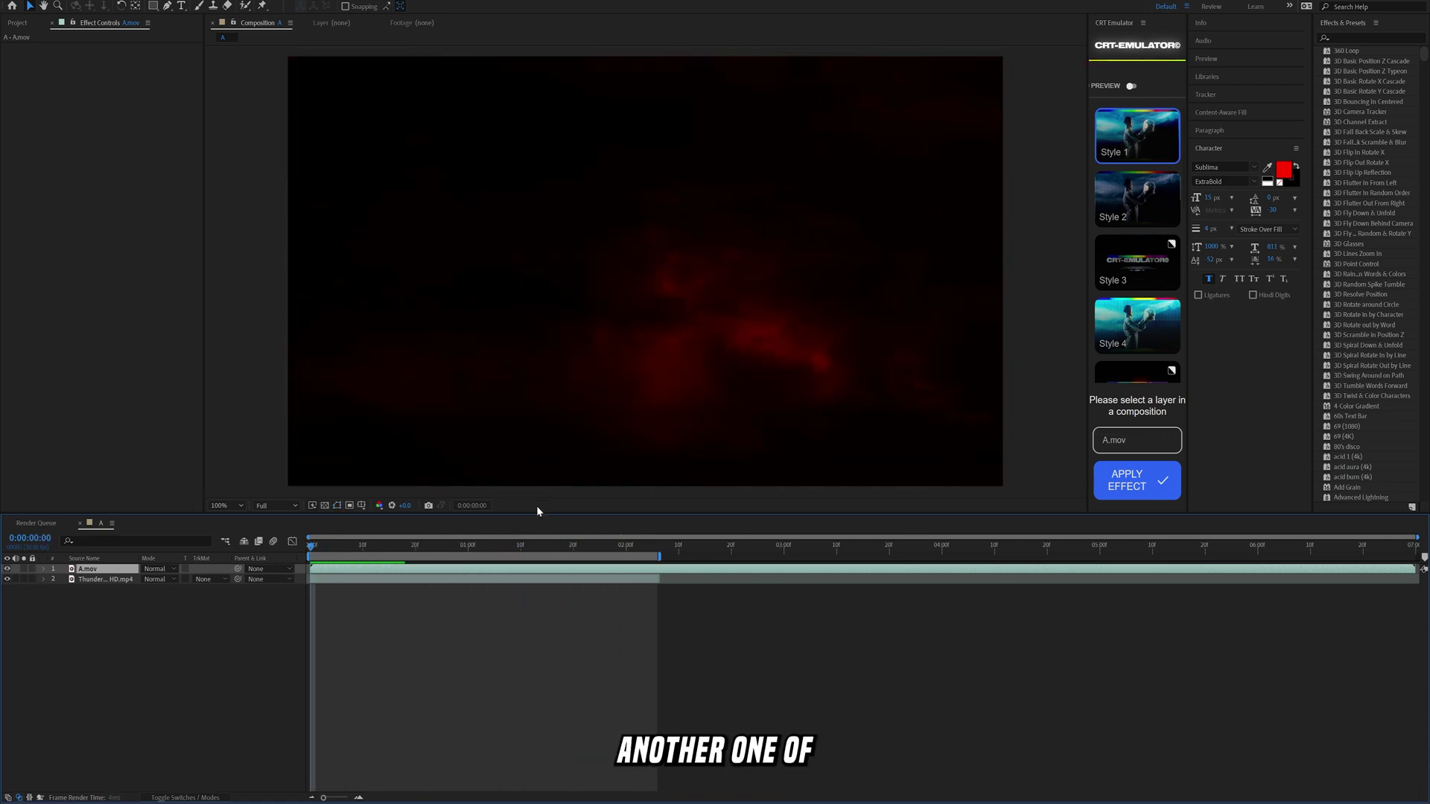
# Play and scrub through the gold letter A clip over the lightning background to examine its look
pyautogui.press('space')
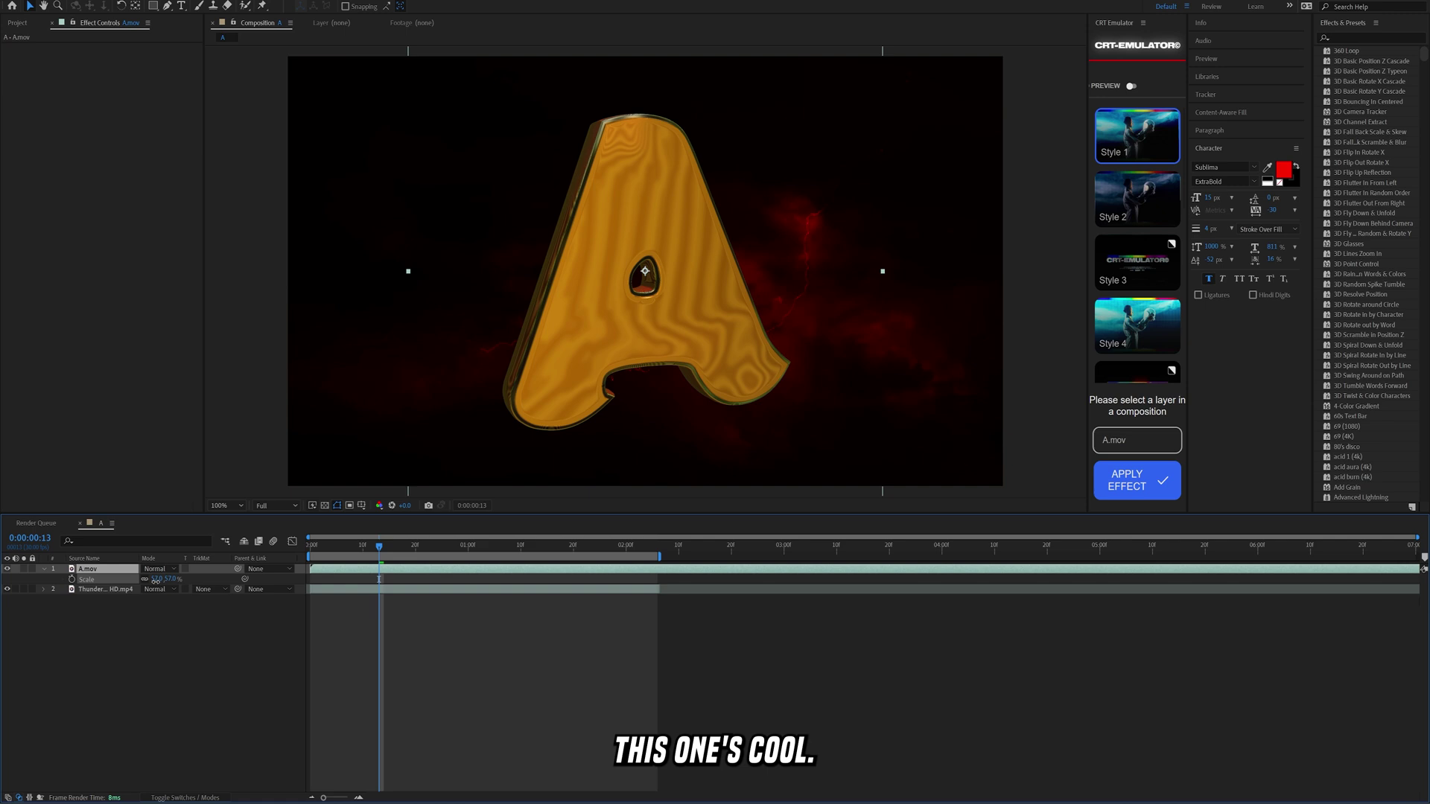
pyautogui.moveTo(380, 551); pyautogui.dragTo(670, 555)
pyautogui.press('space')
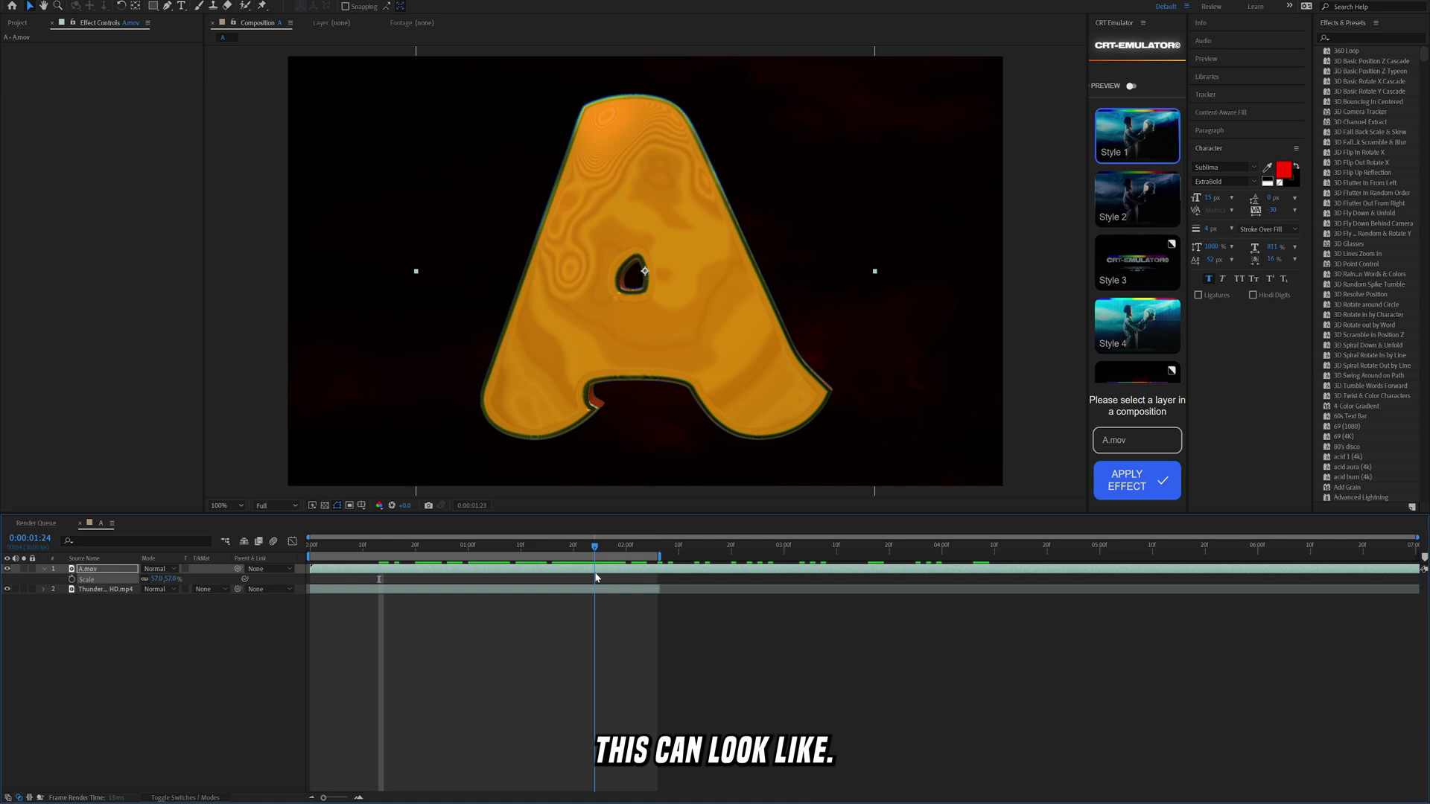
# Apply the Tritone effect to the gold A.mov layer and pick a different midtones color
pyautogui.hotkey('ctrl', 'space')
pyautogui.write('tri')
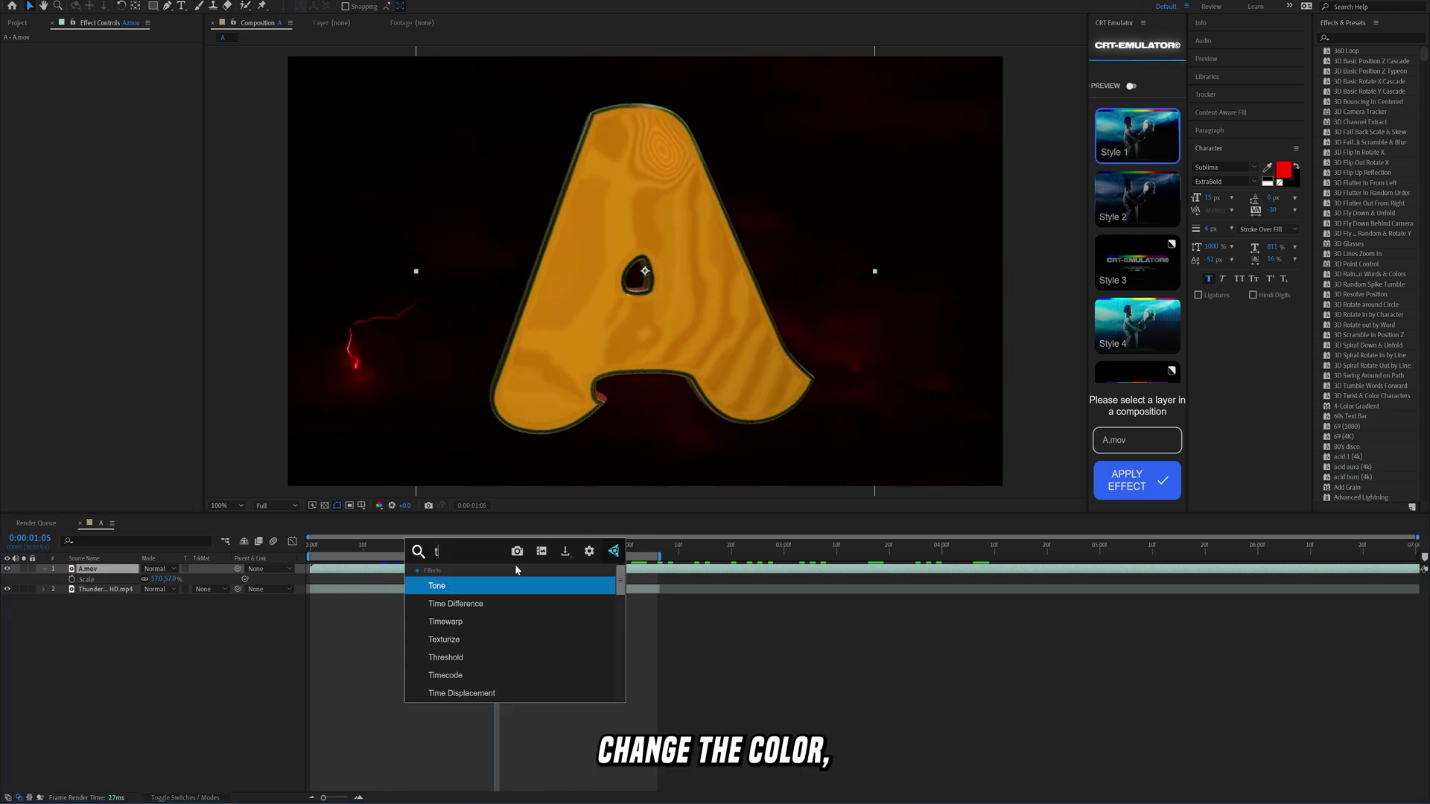
pyautogui.press('Return')
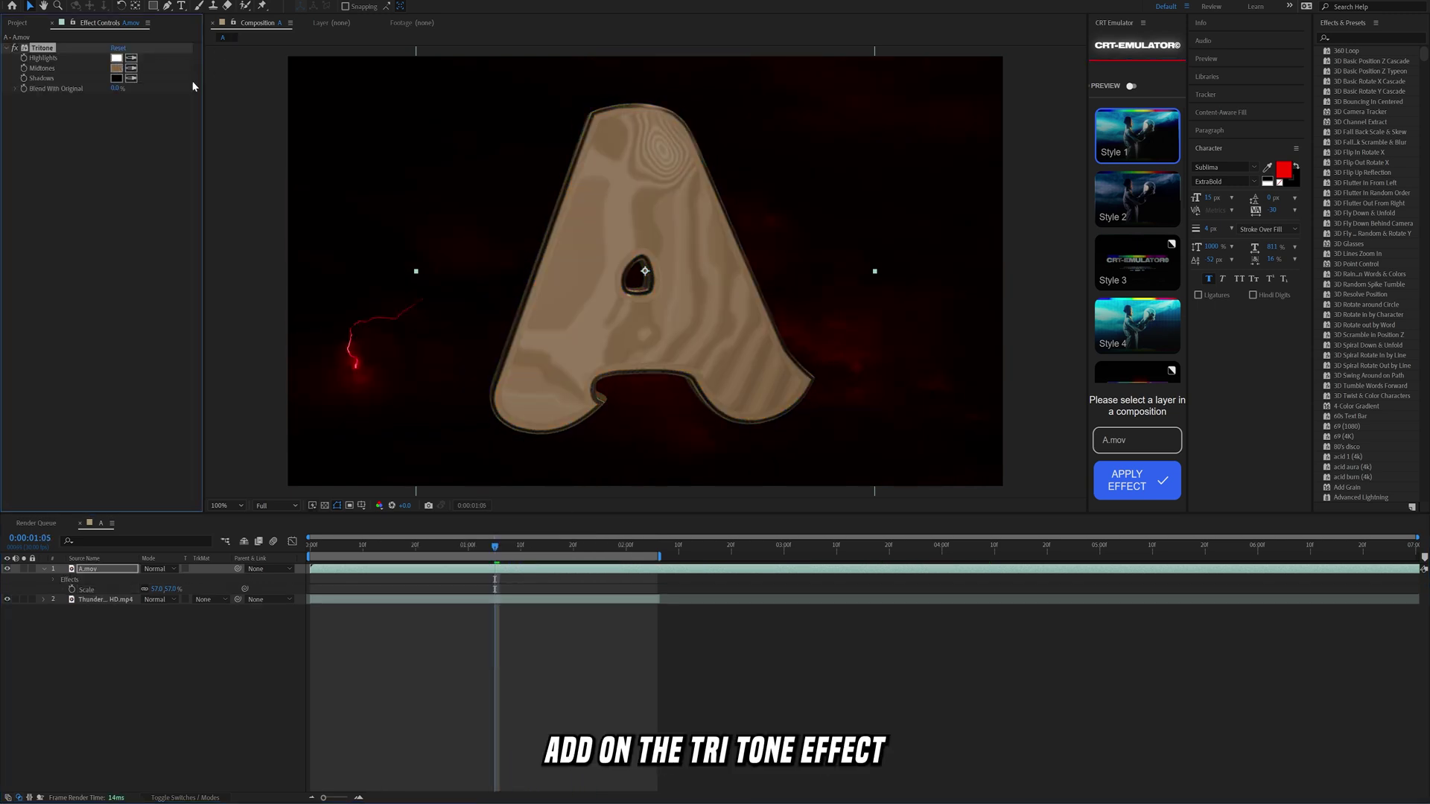
pyautogui.click(117, 68)
pyautogui.moveTo(886, 344); pyautogui.dragTo(925, 433)
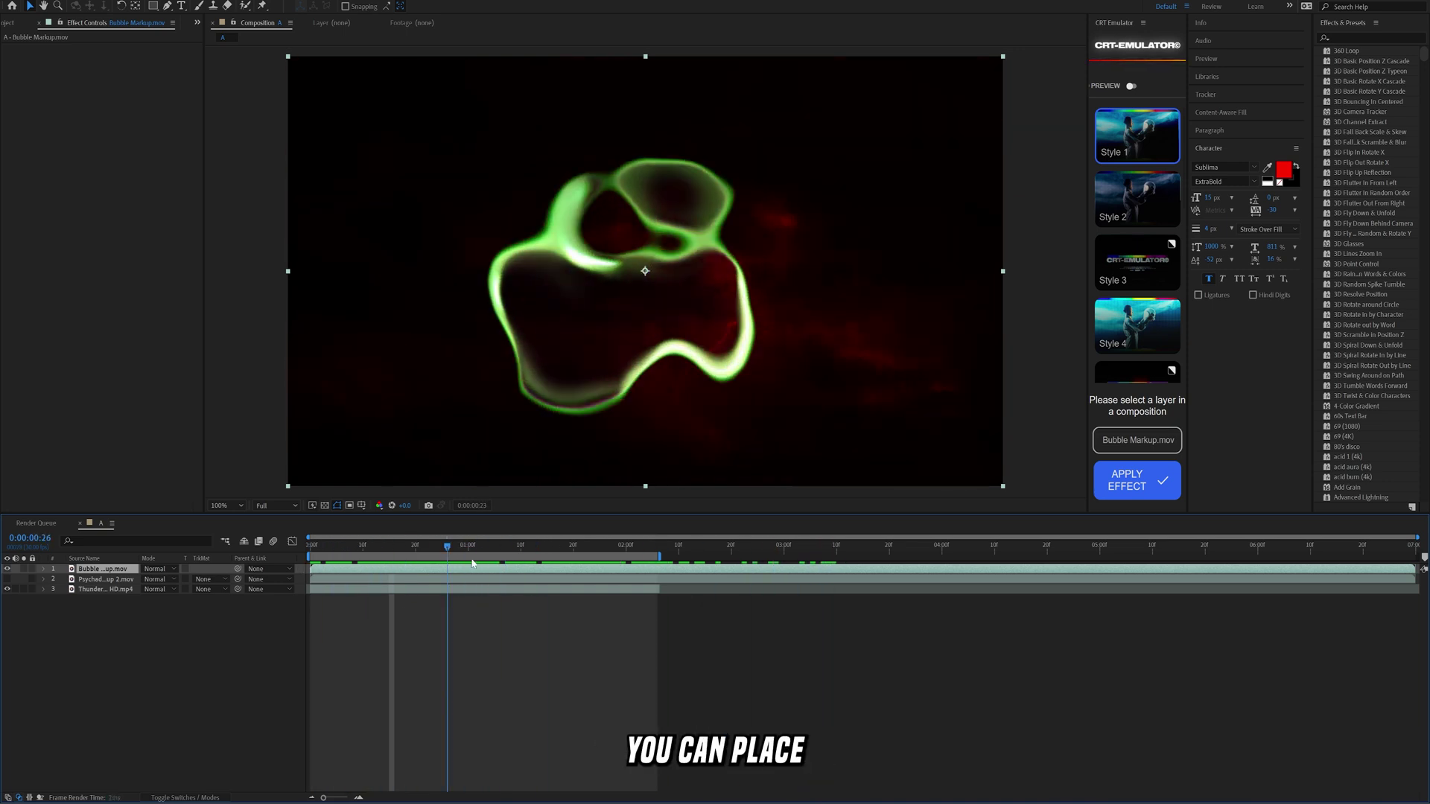
# Delete the Bubble Markup.mov layer, show the hidden psychedelic clip's layer, and scrub through it
pyautogui.press('Delete')
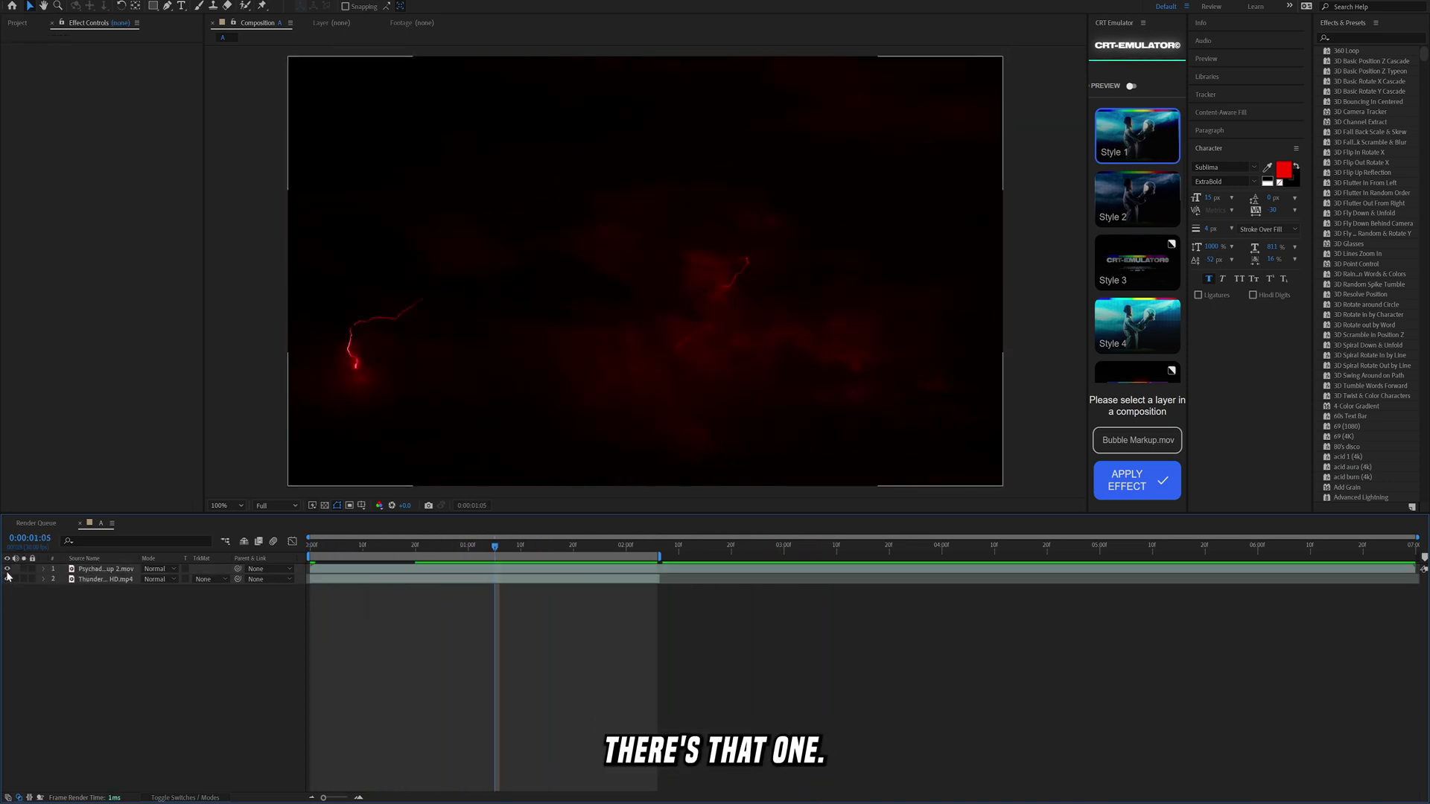
pyautogui.click(8, 569)
pyautogui.moveTo(517, 547); pyautogui.dragTo(476, 546)
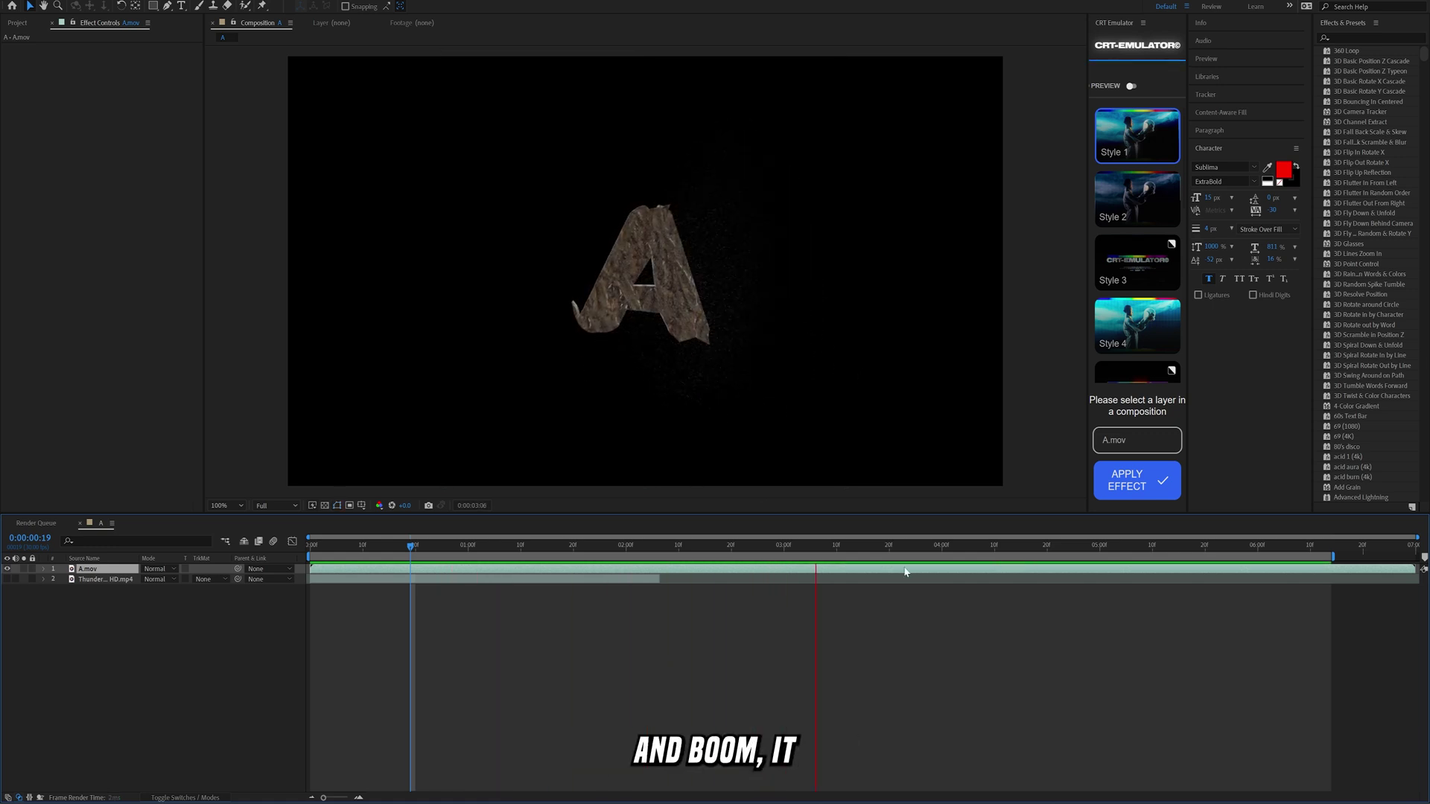
# Scrub through and replay the stone-textured letter A clip to examine how it disintegrates
pyautogui.moveTo(875, 548); pyautogui.dragTo(519, 559)
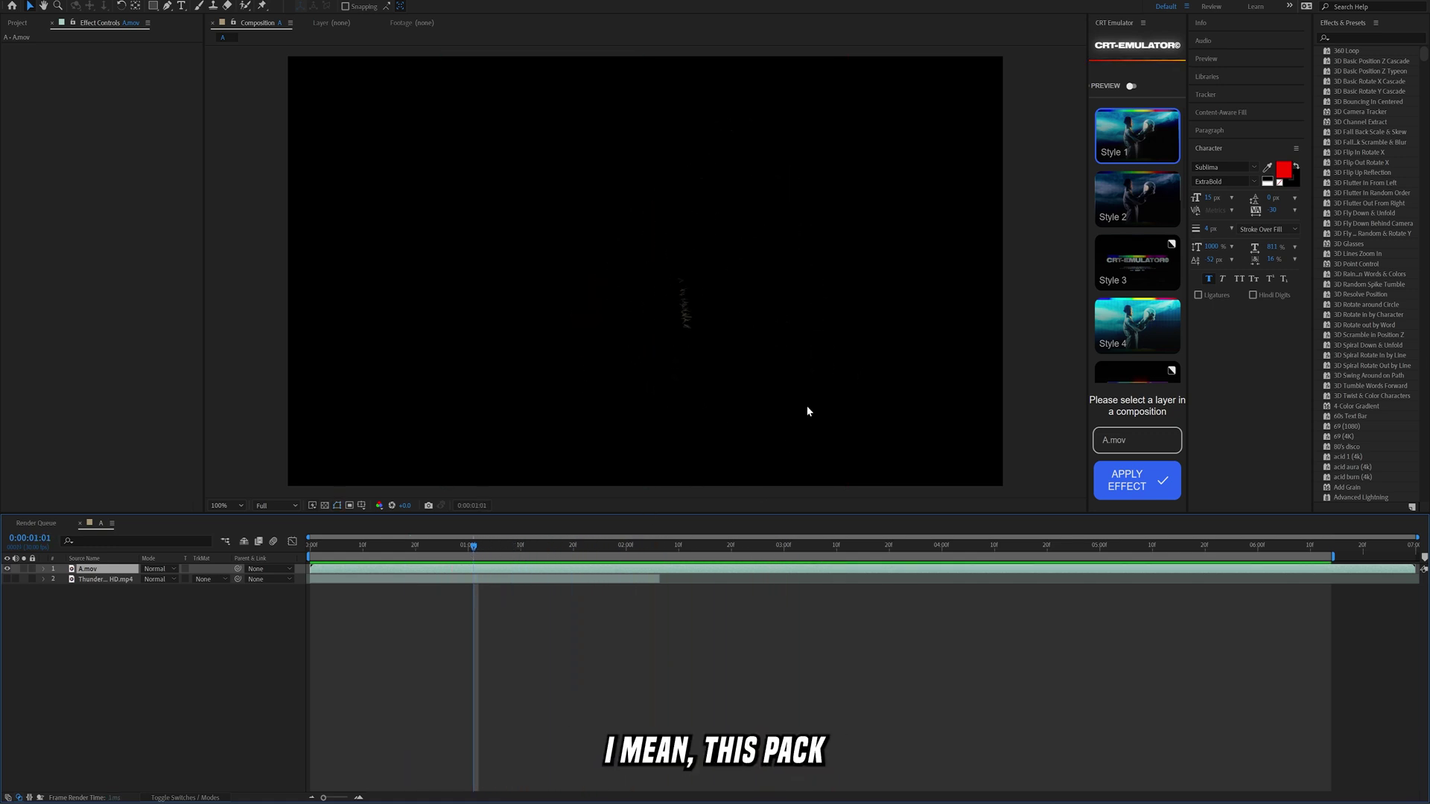
pyautogui.press('space')
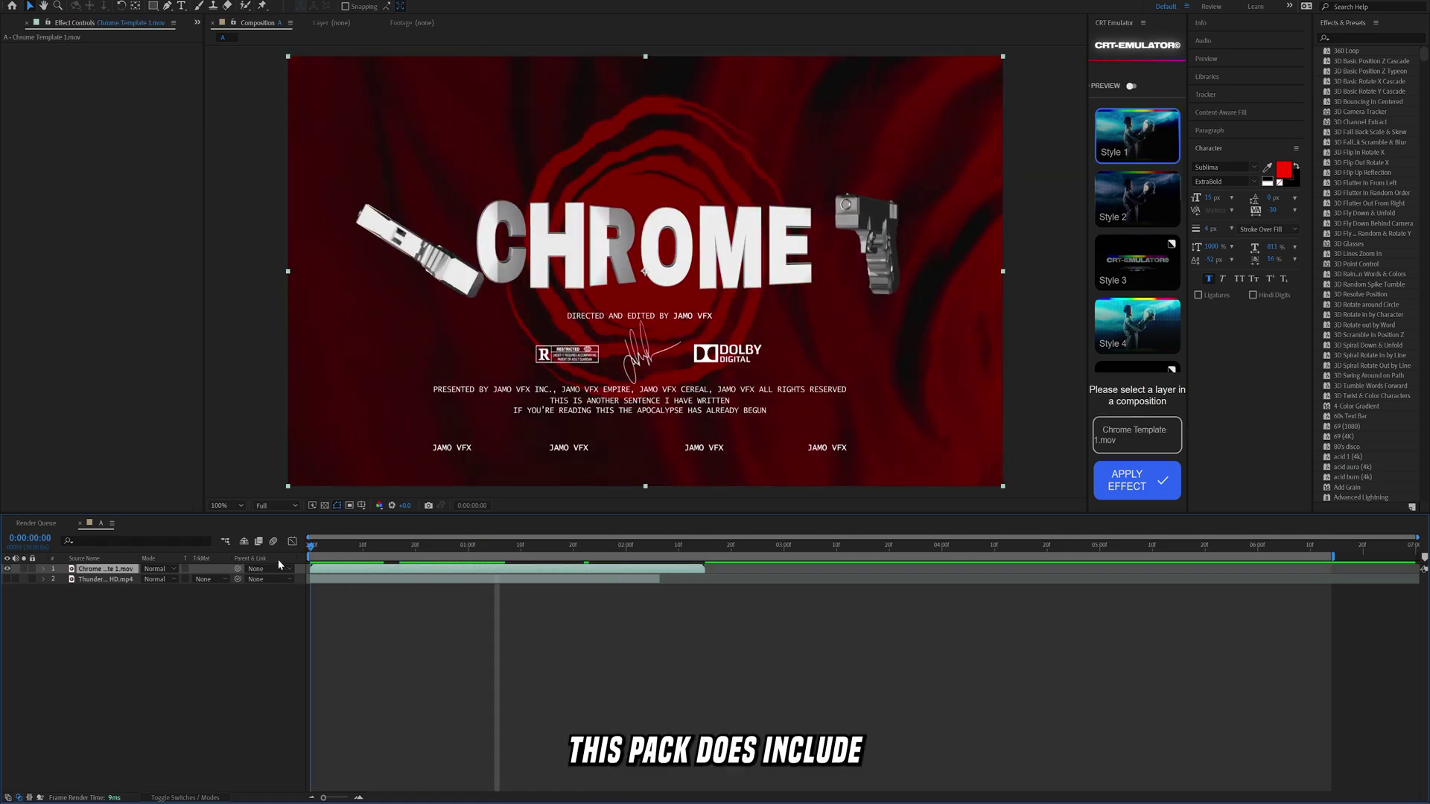
# Play Chrome Template 1.mov and examine its title, guns and credit text up close
pyautogui.press('space')
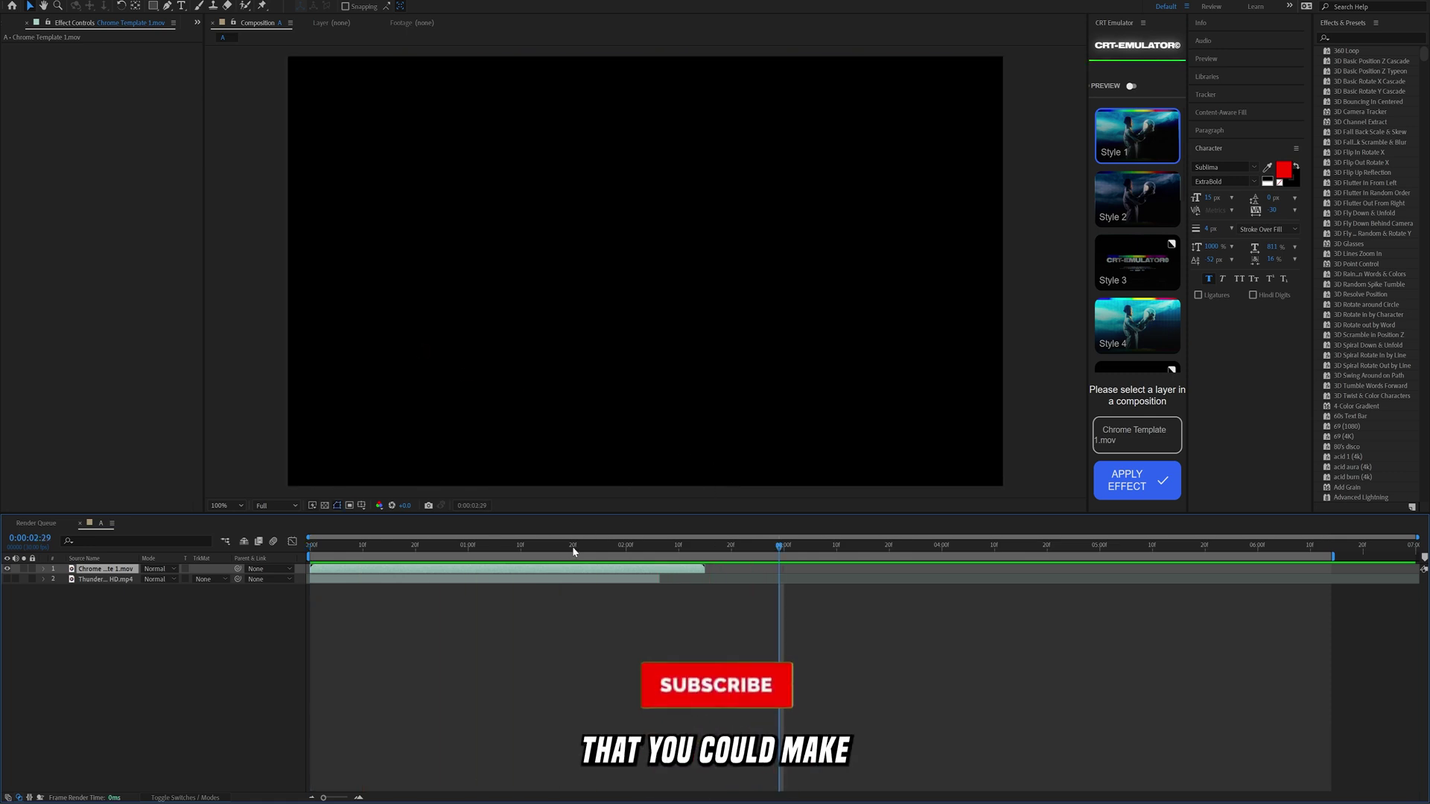
pyautogui.moveTo(573, 549); pyautogui.dragTo(185, 531)
pyautogui.press('space')
pyautogui.press('space')
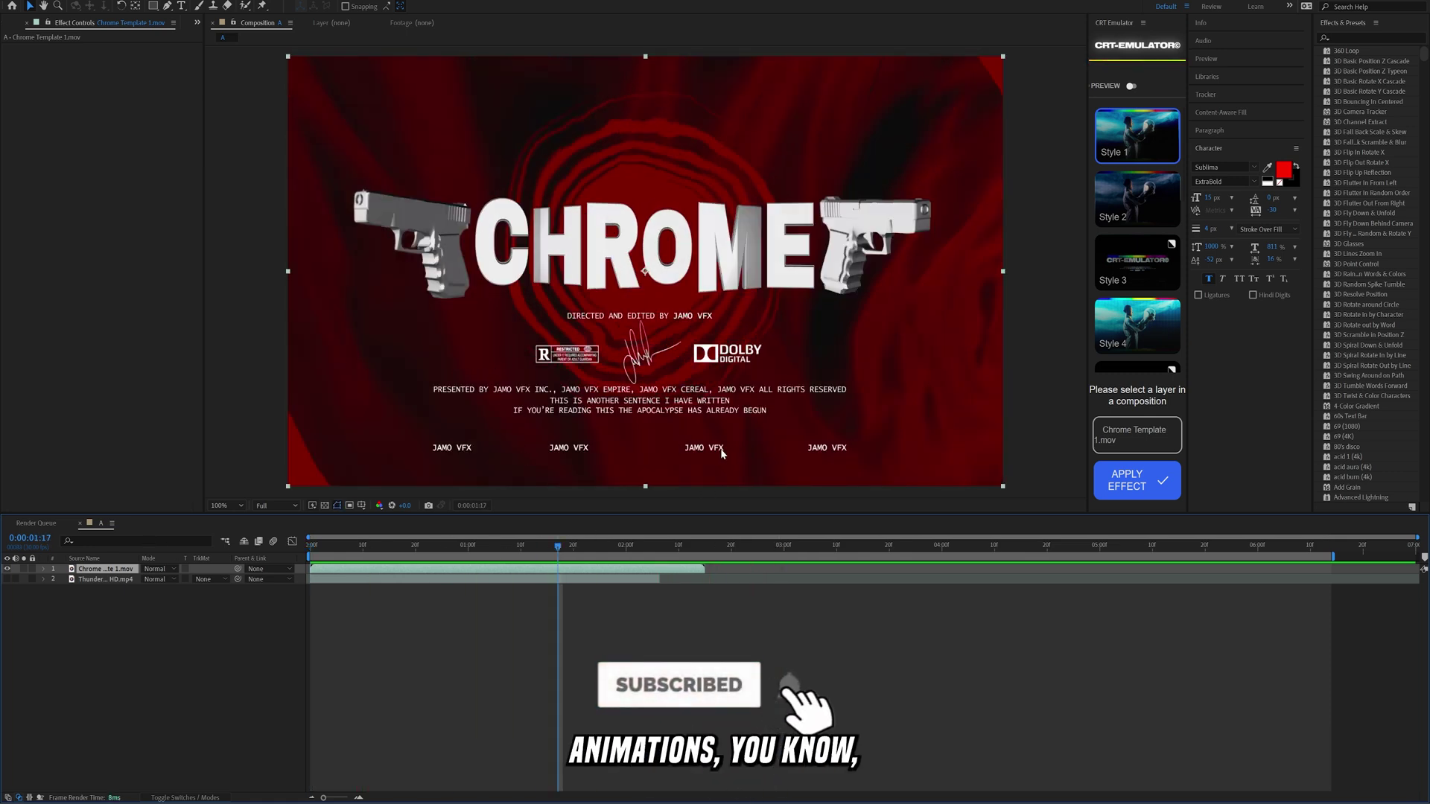
pyautogui.scroll(1, 664, 396)
pyautogui.moveTo(665, 396); pyautogui.dragTo(683, 297)
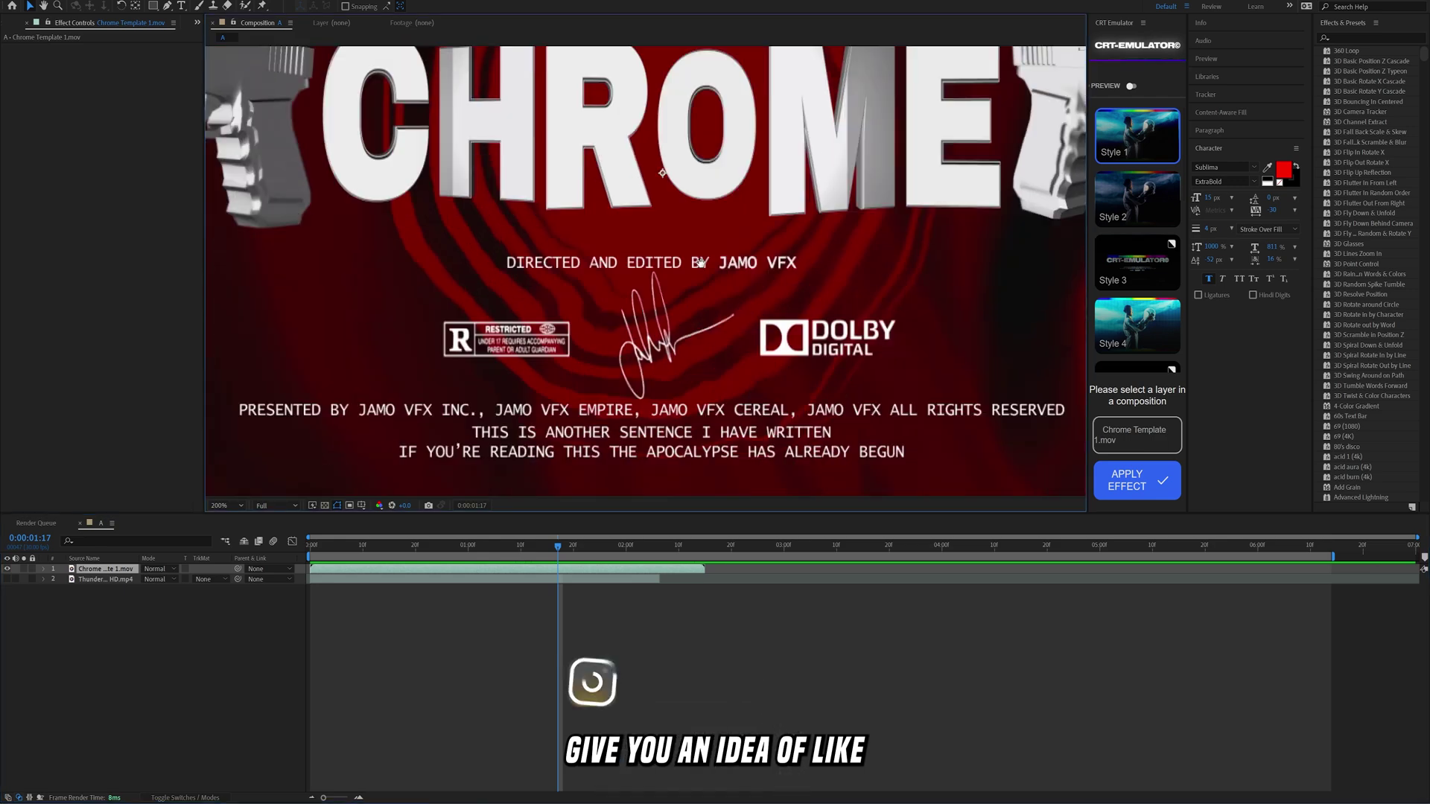
pyautogui.moveTo(603, 488); pyautogui.dragTo(737, 401)
pyautogui.scroll(-3, 524, 258)
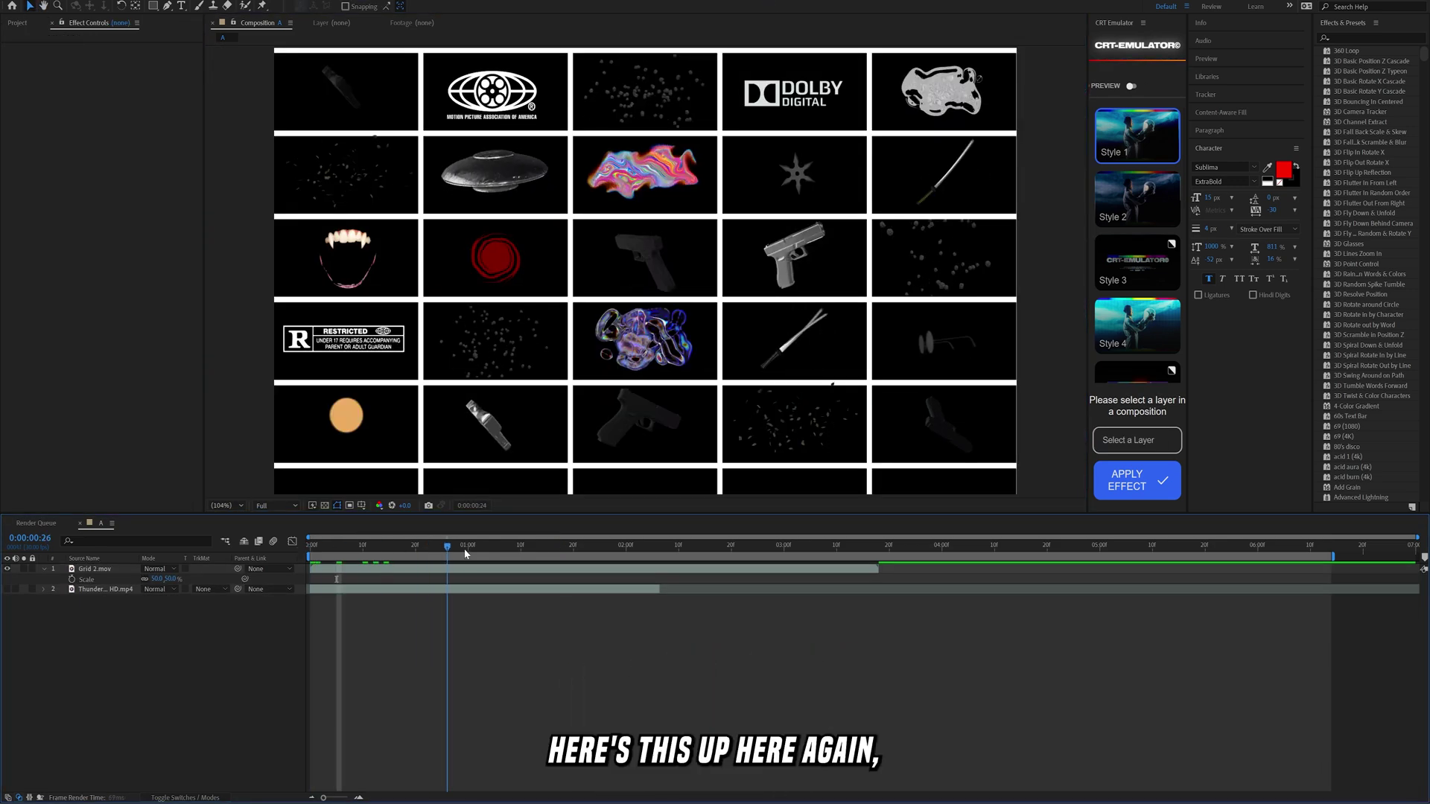
# Scrub through Grid 2.mov to examine the overview of the pack's animated elements
pyautogui.moveTo(522, 542); pyautogui.dragTo(721, 542)
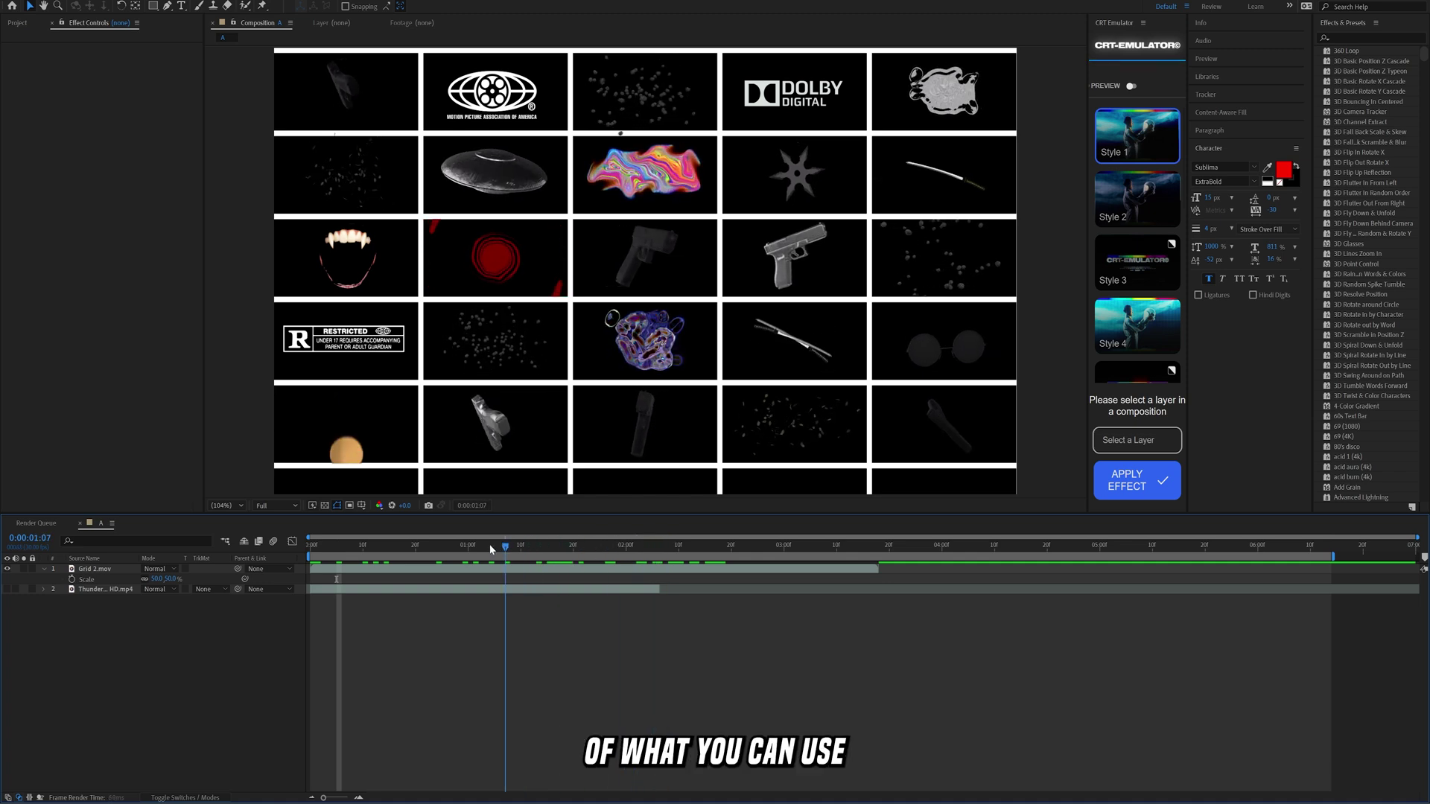
pyautogui.moveTo(433, 550); pyautogui.dragTo(548, 546)
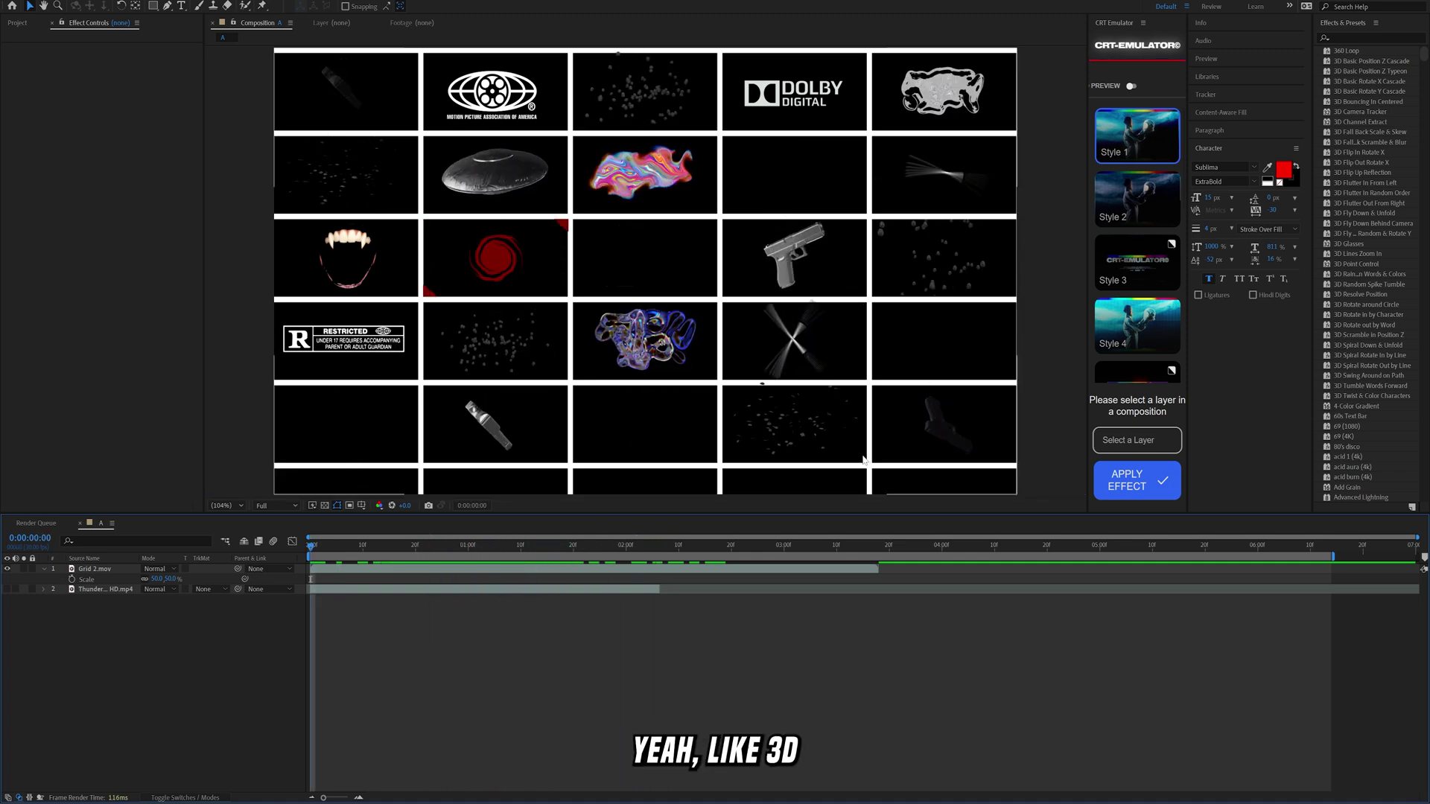